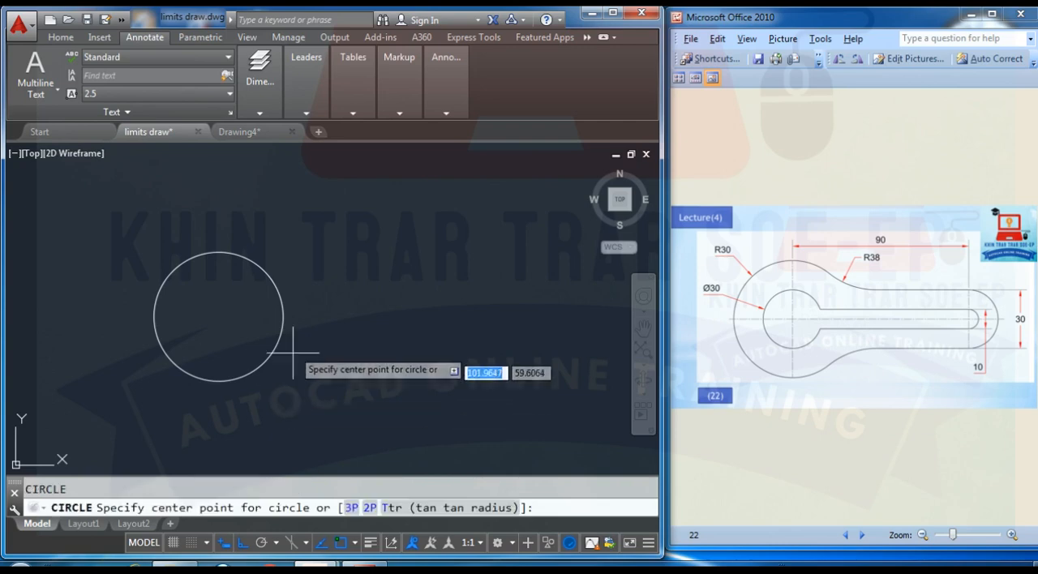
- Draw a circle of radius 30 concentric with the existing circle
{"action": "left_click", "coordinate": [217, 316]}
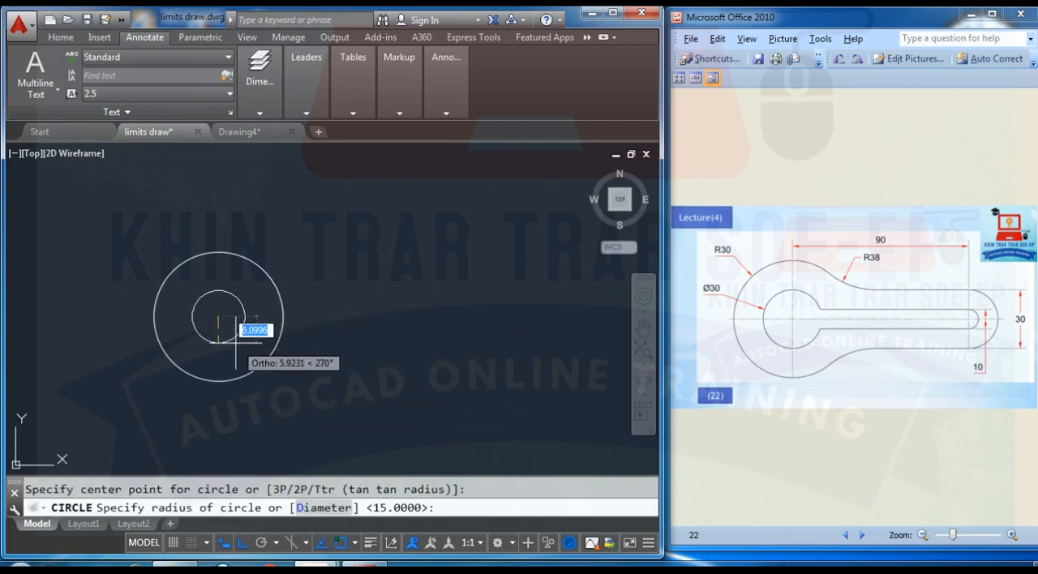
{"action": "type", "text": "30"}
{"action": "key", "text": "Return"}
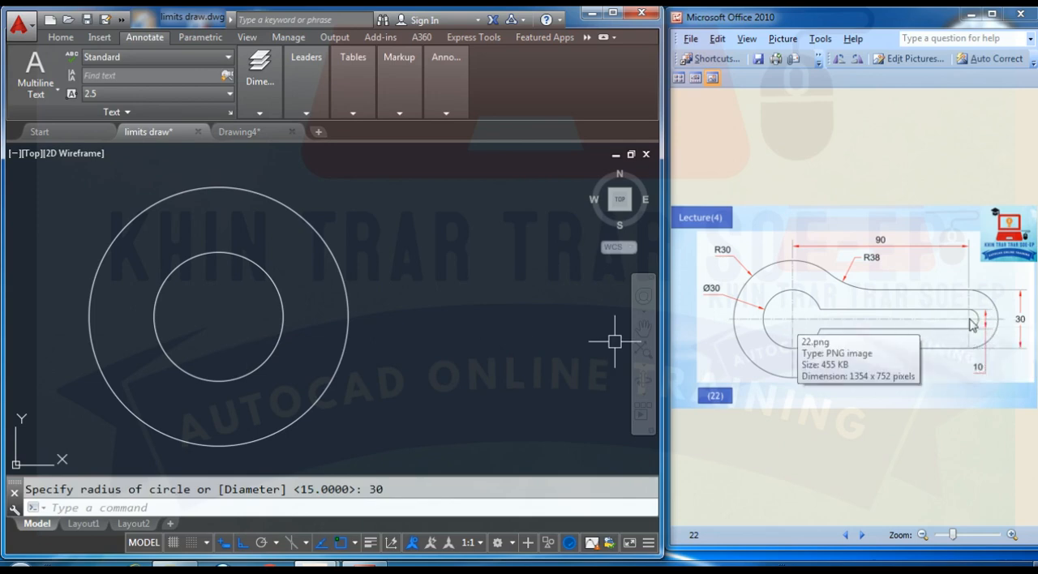
- Draw a horizontal centerline 90 long to the right from the shared center of the two circles
{"action": "scroll", "coordinate": [390, 334], "scroll_direction": "down", "scroll_amount": 2}
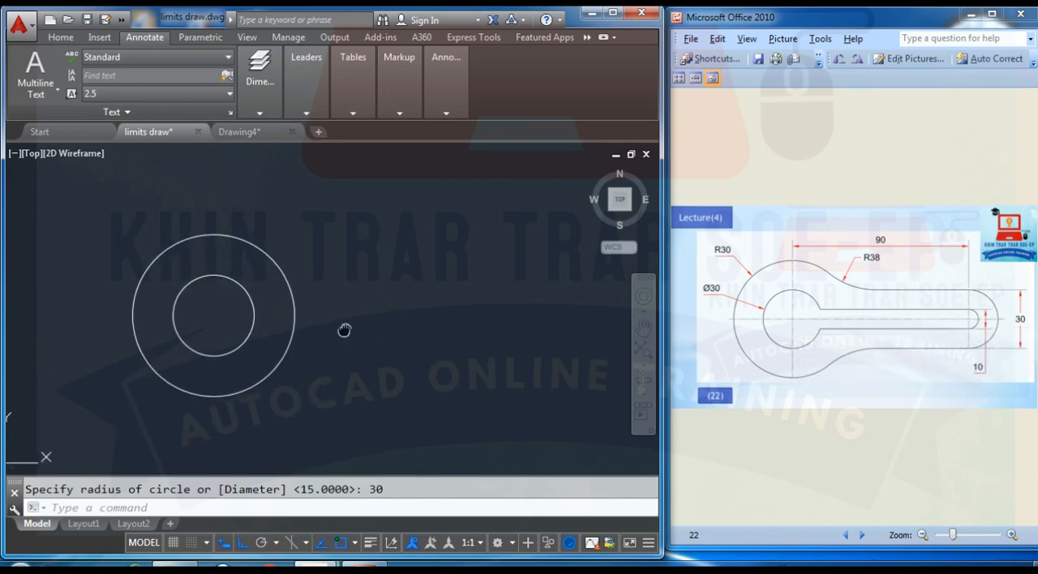
{"action": "type", "text": "l"}
{"action": "key", "text": "Return"}
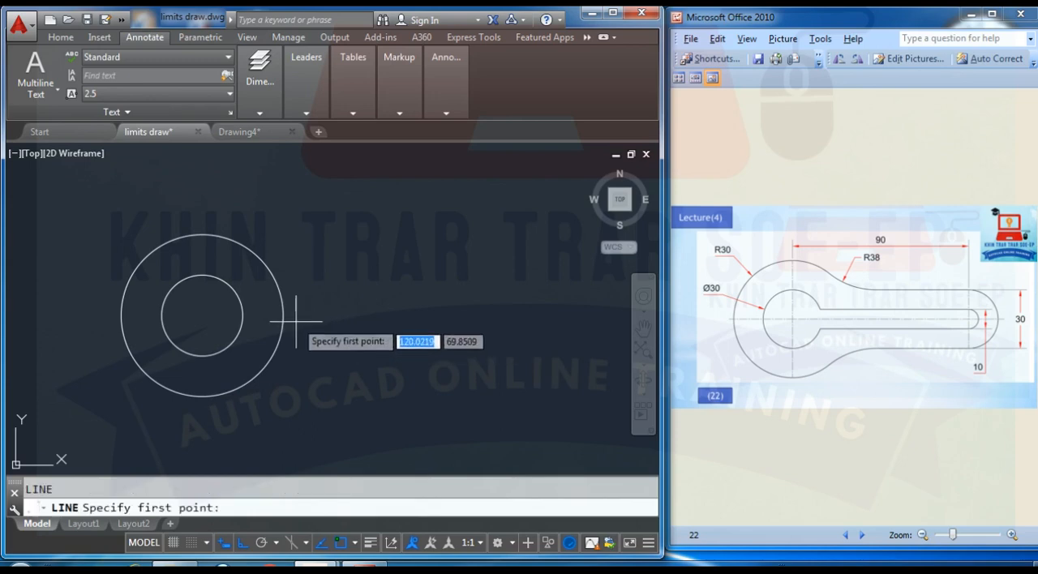
{"action": "left_click", "coordinate": [202, 316]}
{"action": "type", "text": "9"}
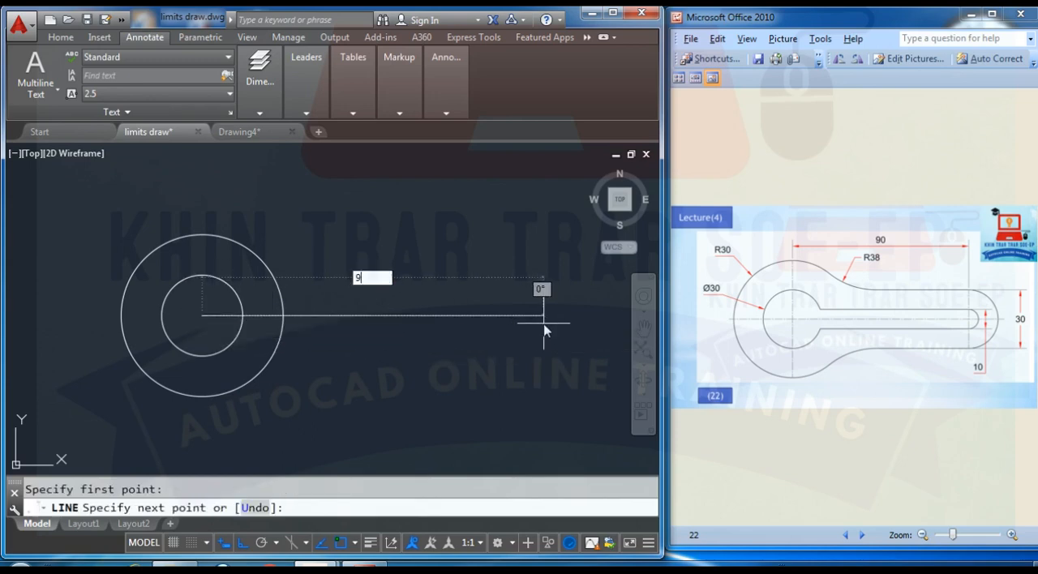
{"action": "type", "text": "0"}
{"action": "key", "text": "Return"}
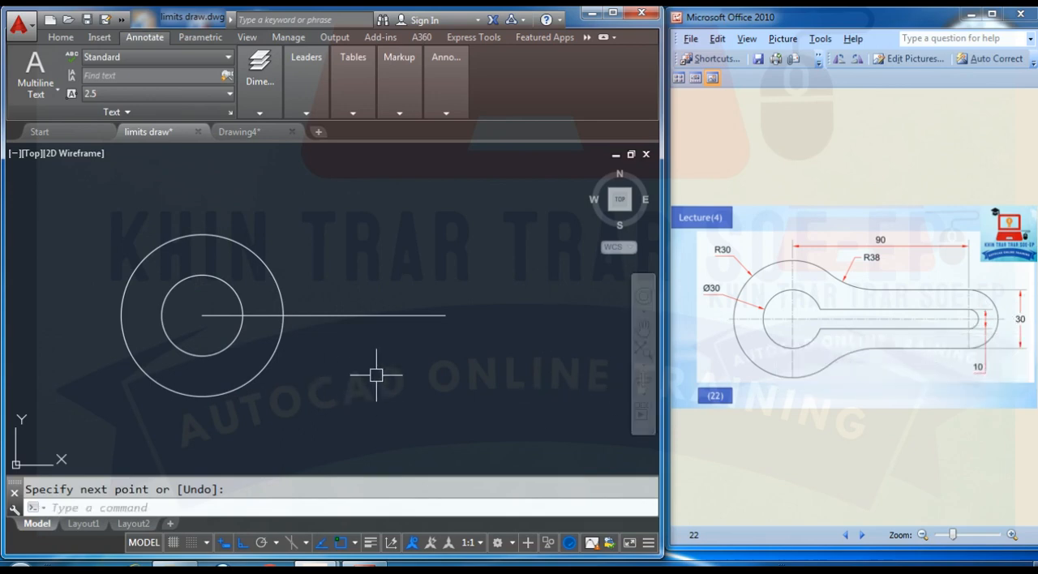
- Draw a circle of diameter 30 centered on the right end of the horizontal centerline
{"action": "key", "text": "Return"}
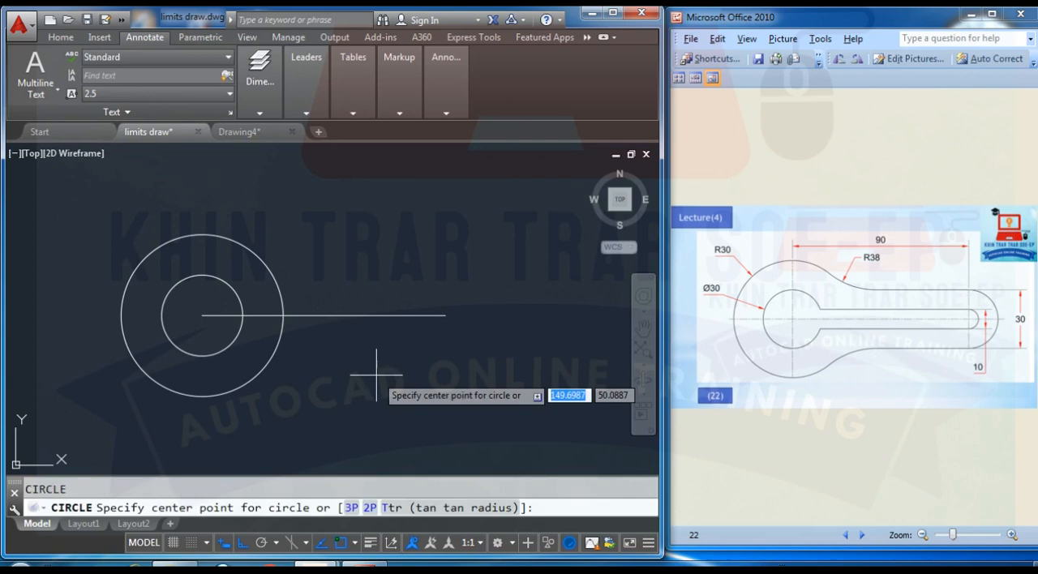
{"action": "left_click", "coordinate": [444, 315]}
{"action": "type", "text": "d"}
{"action": "key", "text": "Return"}
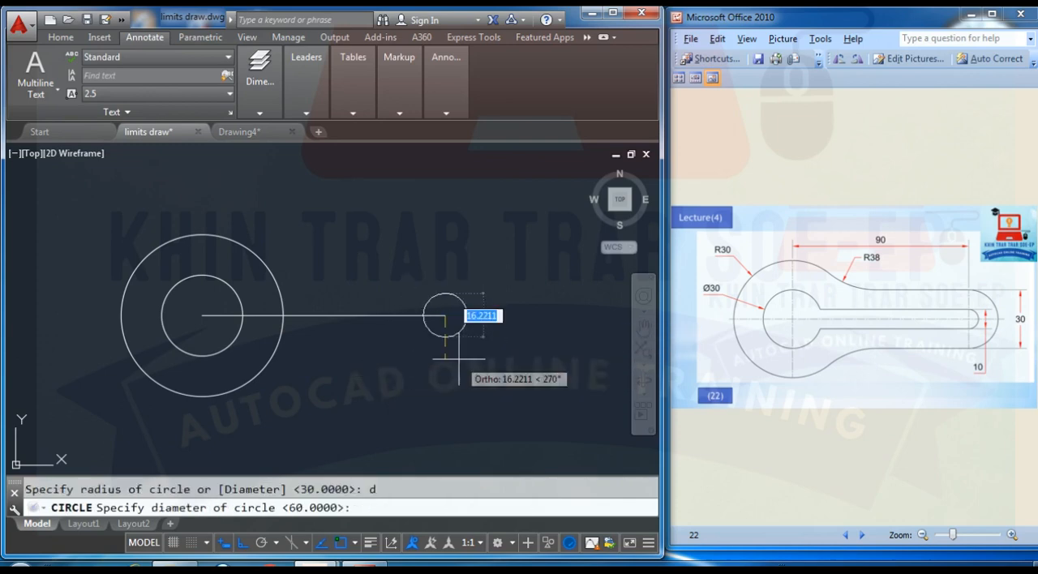
{"action": "type", "text": "30"}
{"action": "key", "text": "Return"}
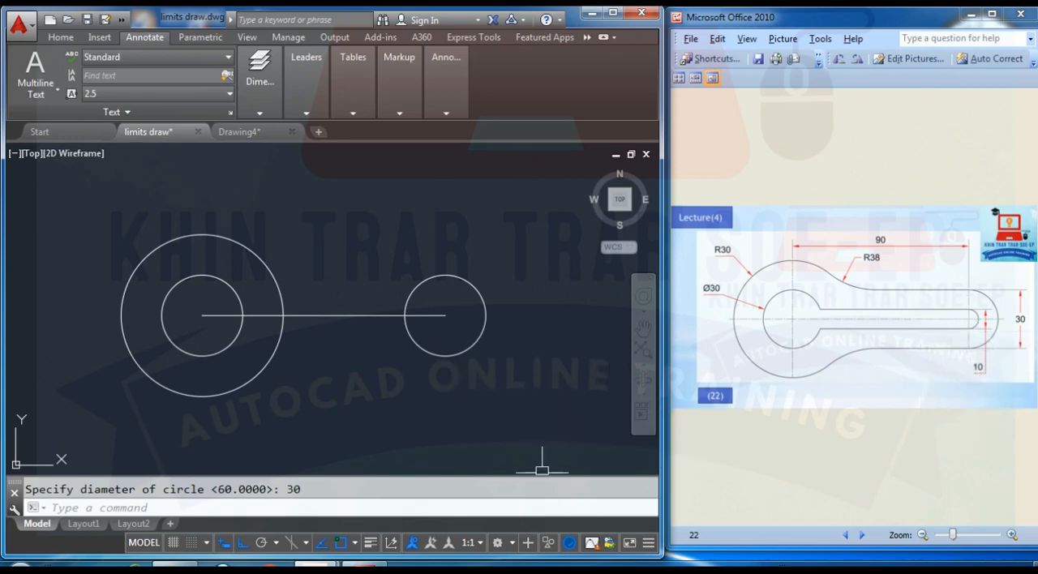
- Draw a circle of diameter 10 concentric with the circle at the centerline's right end
{"action": "type", "text": "c"}
{"action": "key", "text": "Return"}
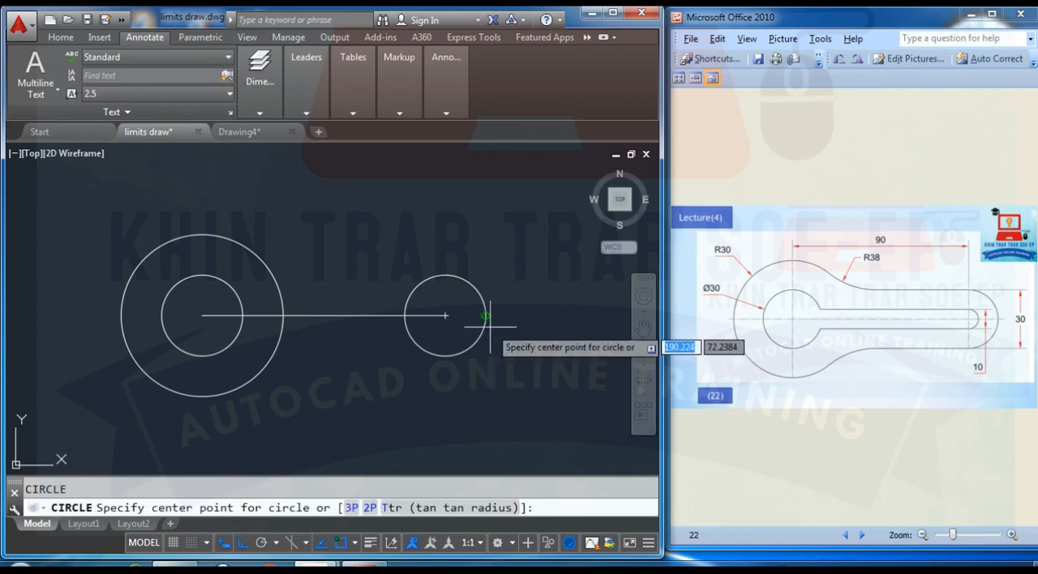
{"action": "left_click", "coordinate": [445, 316]}
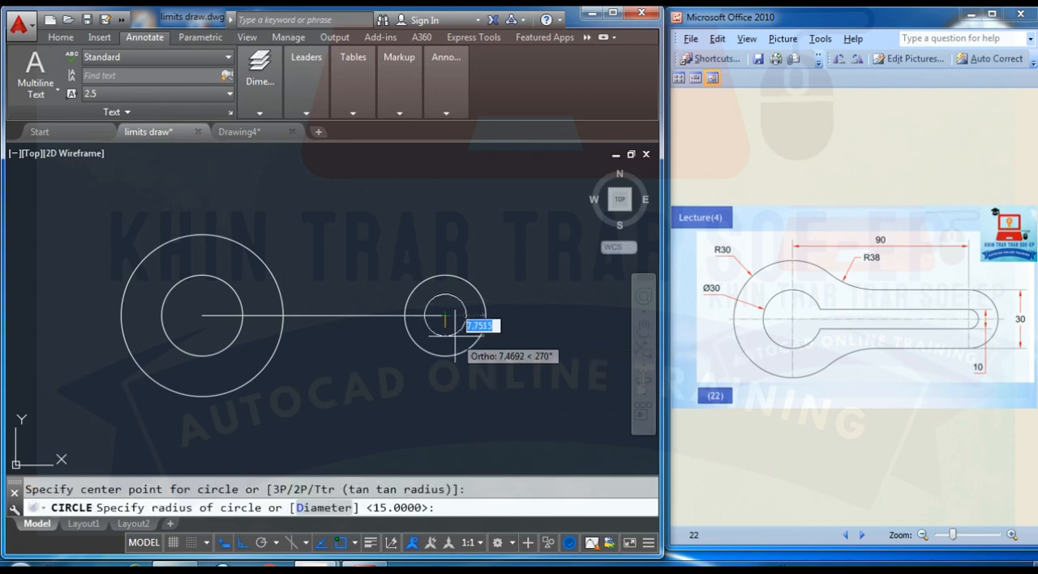
{"action": "type", "text": "d"}
{"action": "key", "text": "Return"}
{"action": "type", "text": "1"}
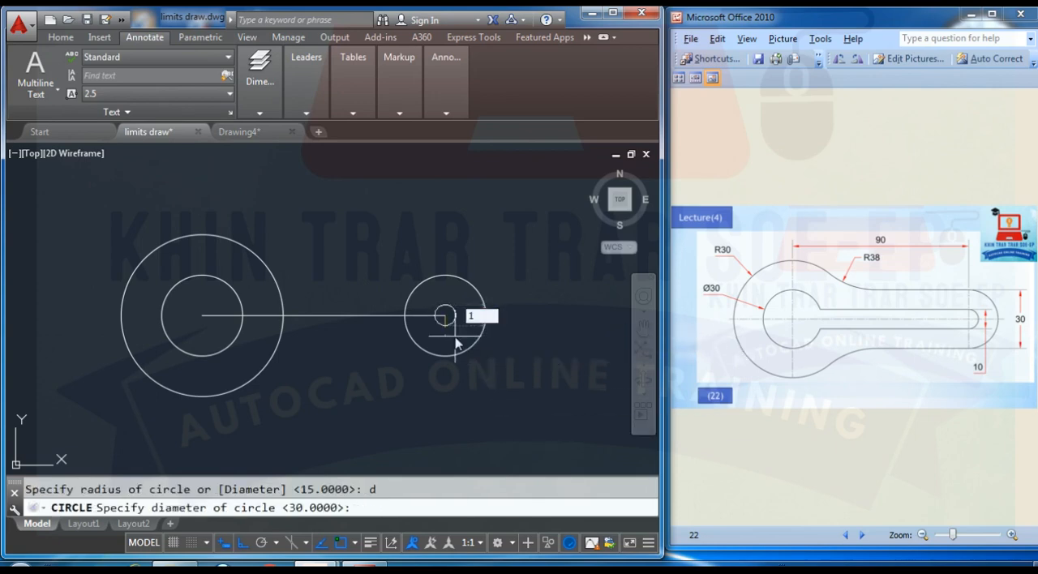
{"action": "type", "text": "0"}
{"action": "key", "text": "Return"}
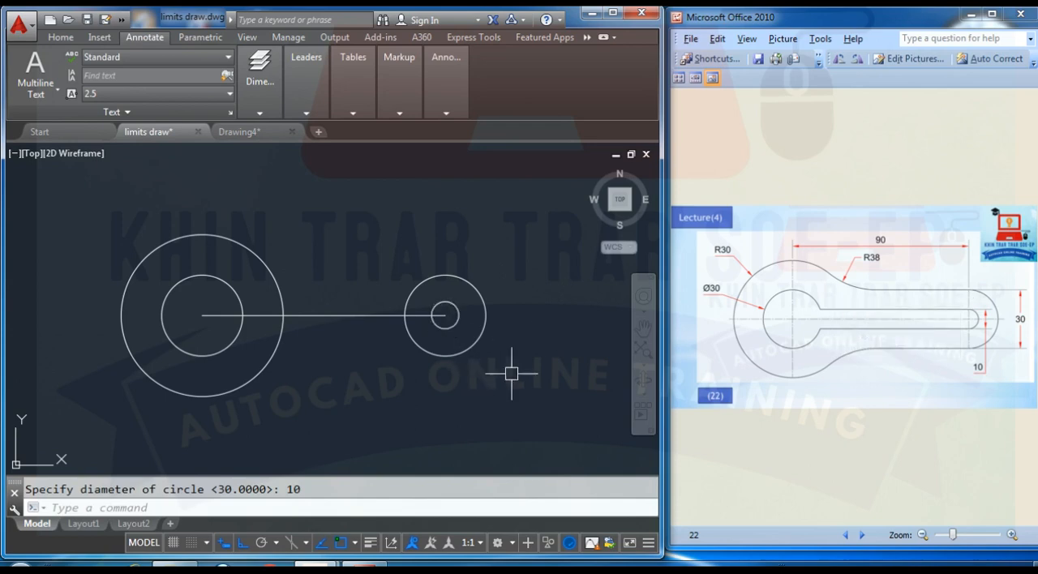
- Draw a horizontal line from the top quadrant of the right-hand 30-diameter circle leftward, ending inside the R30 circle
{"action": "type", "text": "l"}
{"action": "key", "text": "Return"}
{"action": "left_click", "coordinate": [444, 275]}
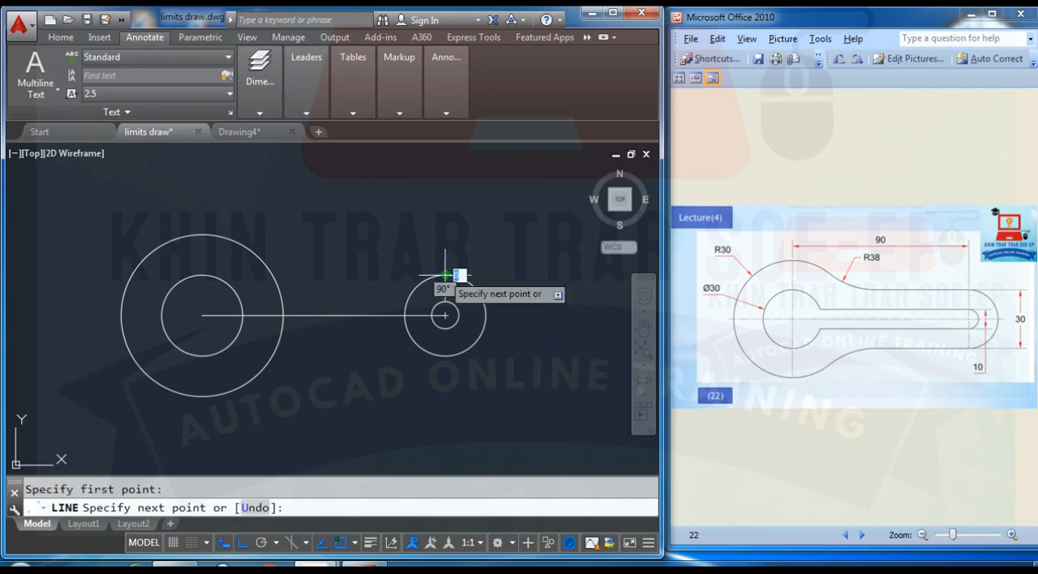
{"action": "left_click", "coordinate": [242, 274]}
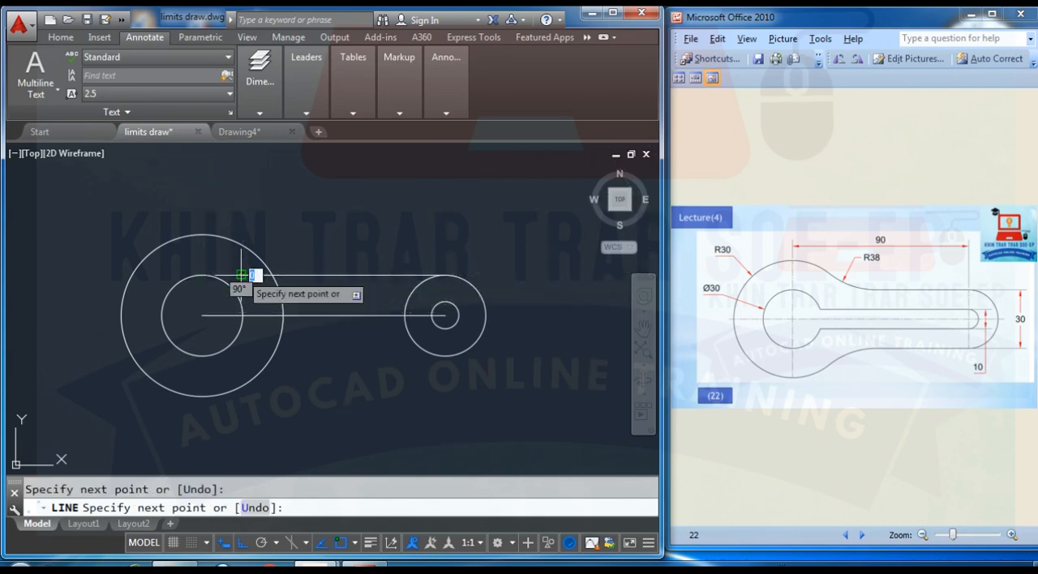
{"action": "key", "text": "Return"}
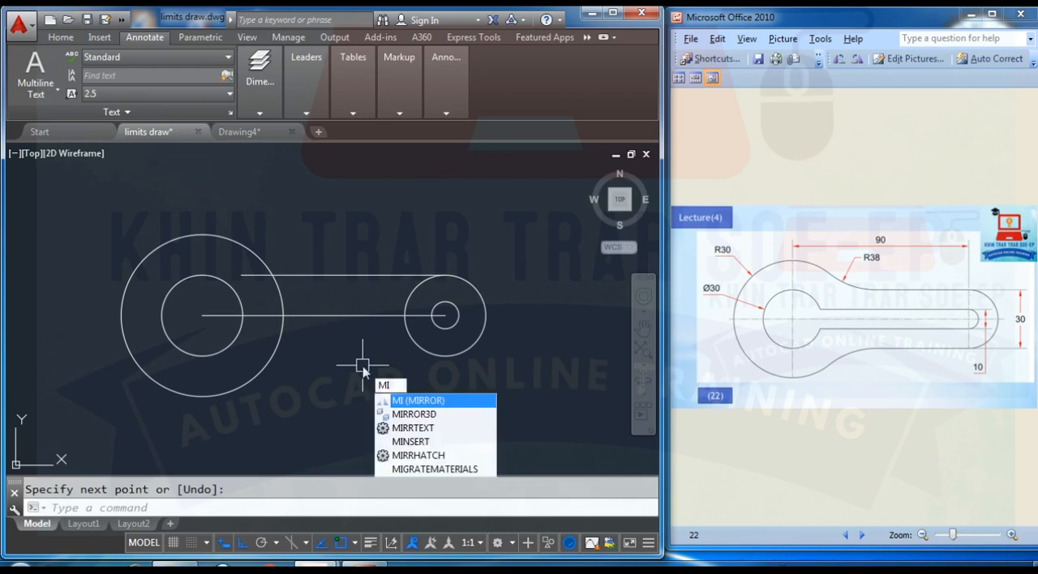
- Mirror the upper horizontal line about the centerline, keeping the original
{"action": "key", "text": "Return"}
{"action": "left_click", "coordinate": [345, 275]}
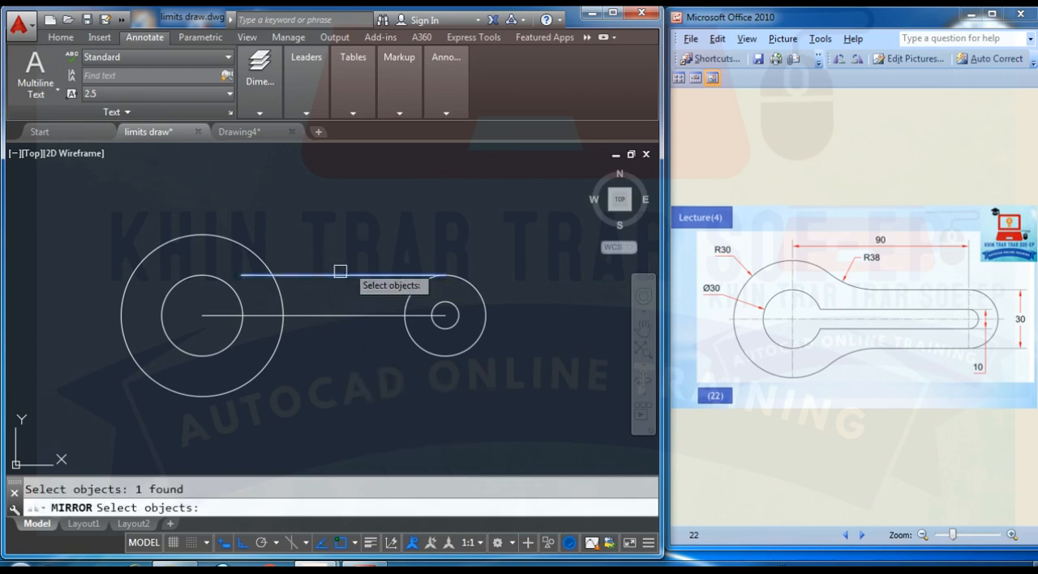
{"action": "key", "text": "Return"}
{"action": "left_click", "coordinate": [444, 315]}
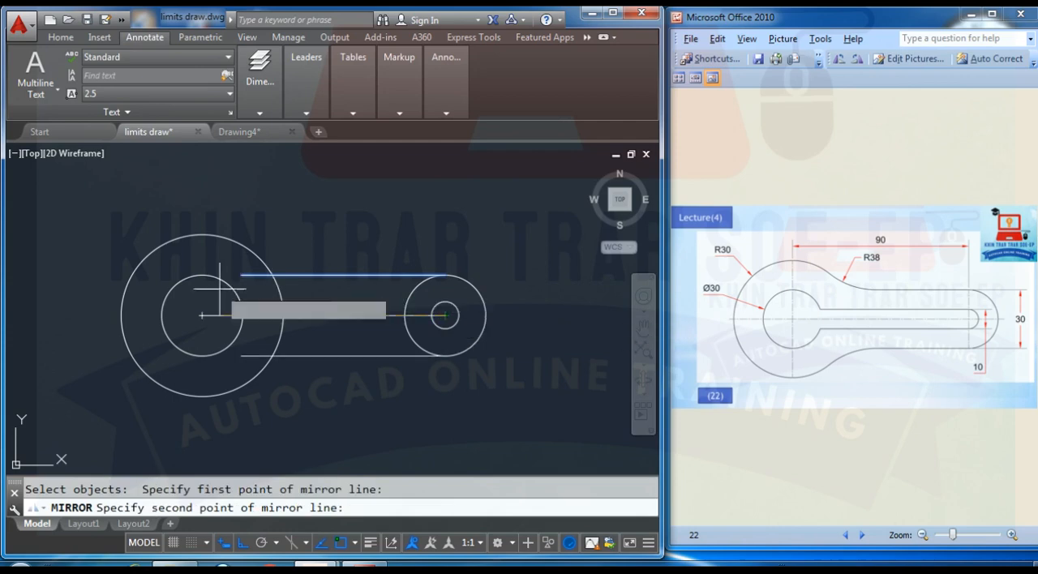
{"action": "left_click", "coordinate": [202, 314]}
{"action": "key", "text": "Return"}
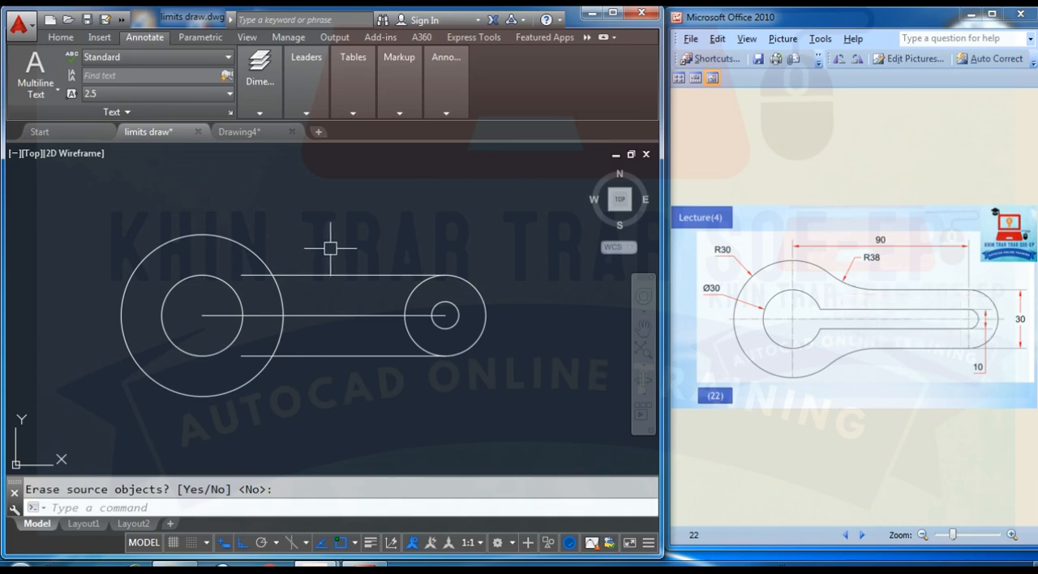
- Fillet the R30 circle with the upper and lower horizontal lines using radius 38 and the Multiple option
{"action": "type", "text": "f"}
{"action": "key", "text": "Return"}
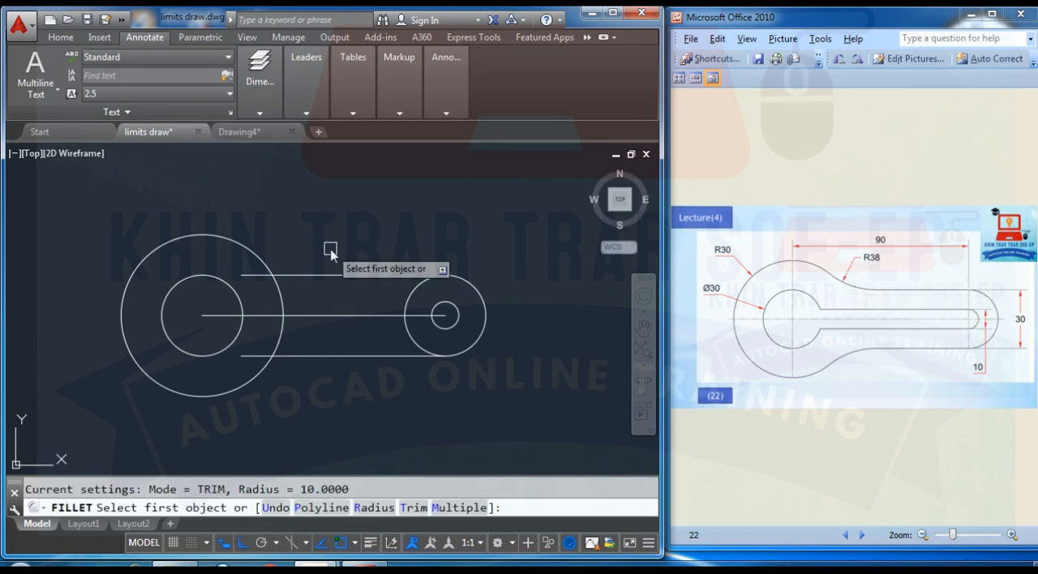
{"action": "type", "text": "r"}
{"action": "key", "text": "Return"}
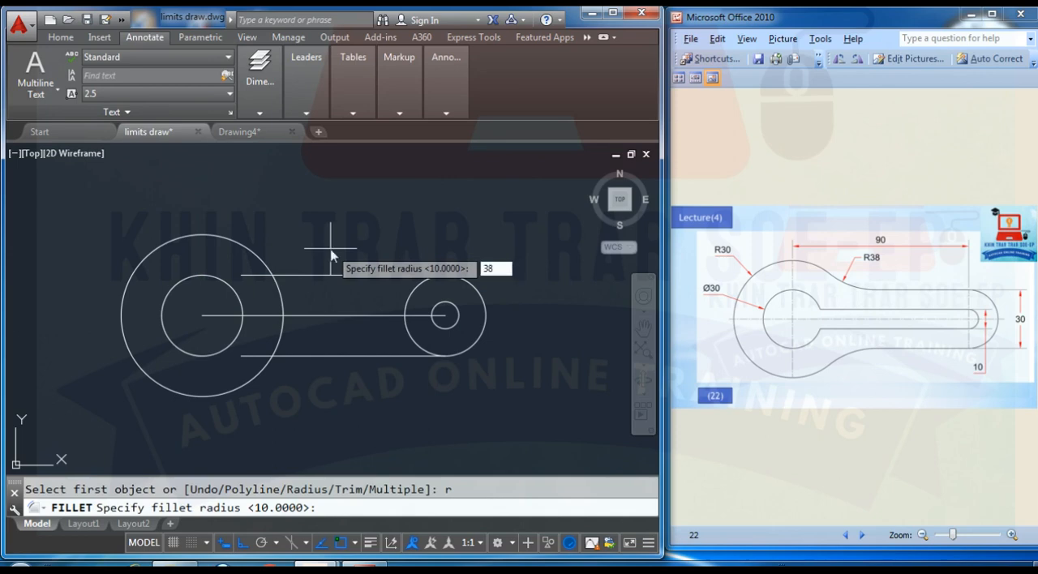
{"action": "key", "text": "Return"}
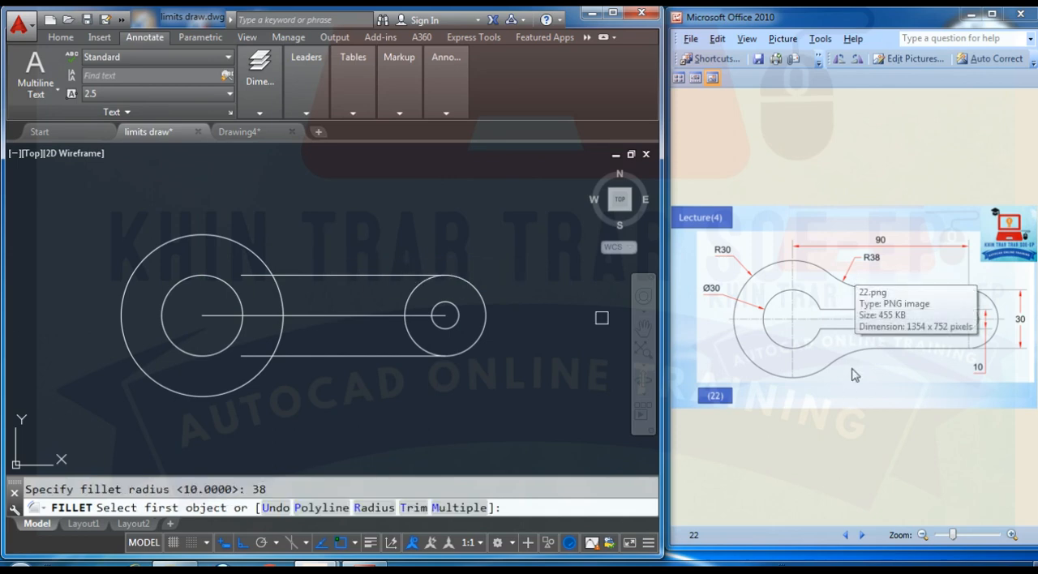
{"action": "type", "text": "M"}
{"action": "key", "text": "Return"}
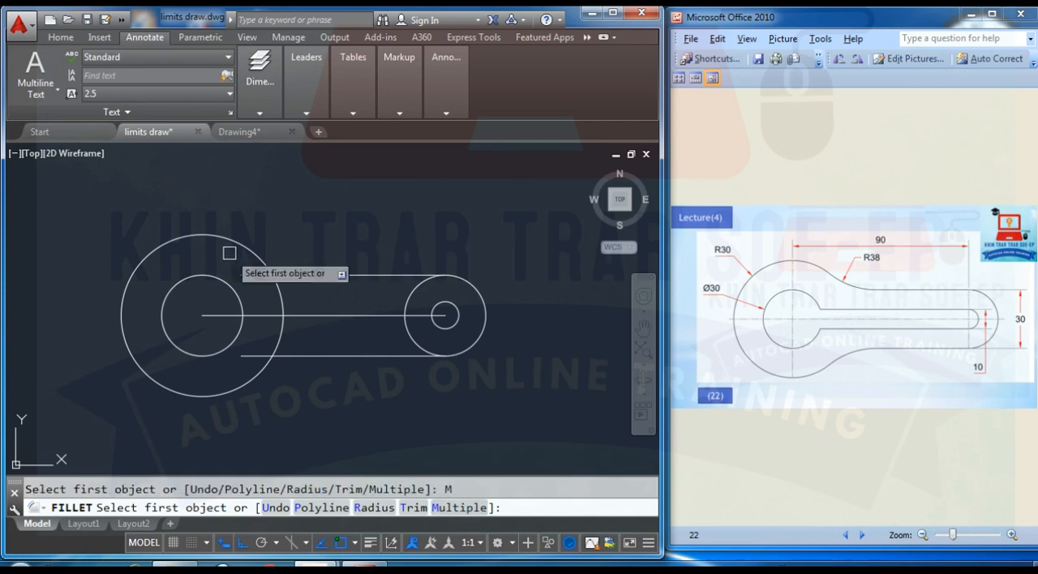
{"action": "left_click", "coordinate": [246, 252]}
{"action": "left_click", "coordinate": [290, 274]}
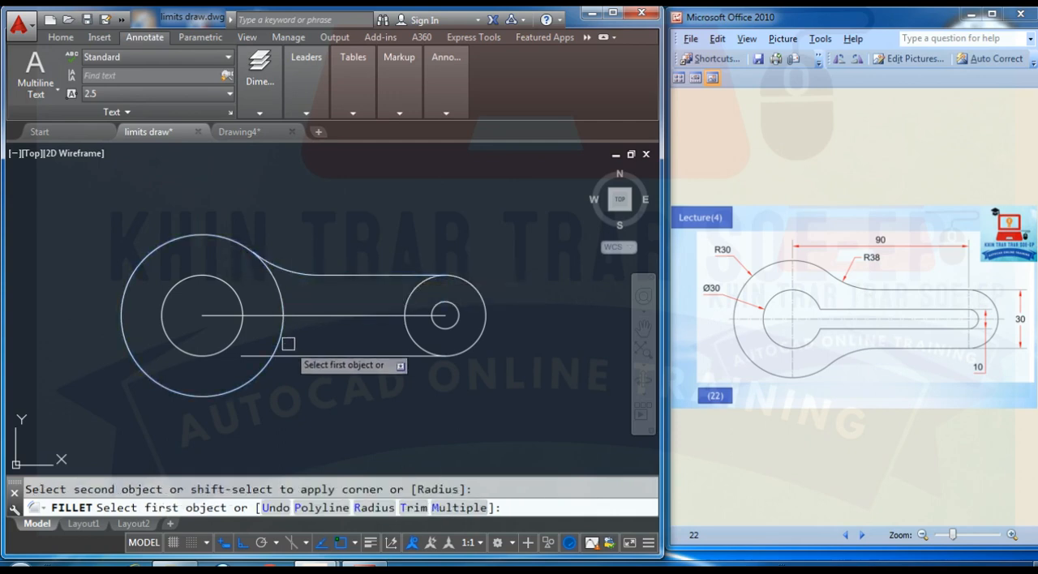
{"action": "left_click", "coordinate": [293, 354]}
{"action": "left_click", "coordinate": [268, 367]}
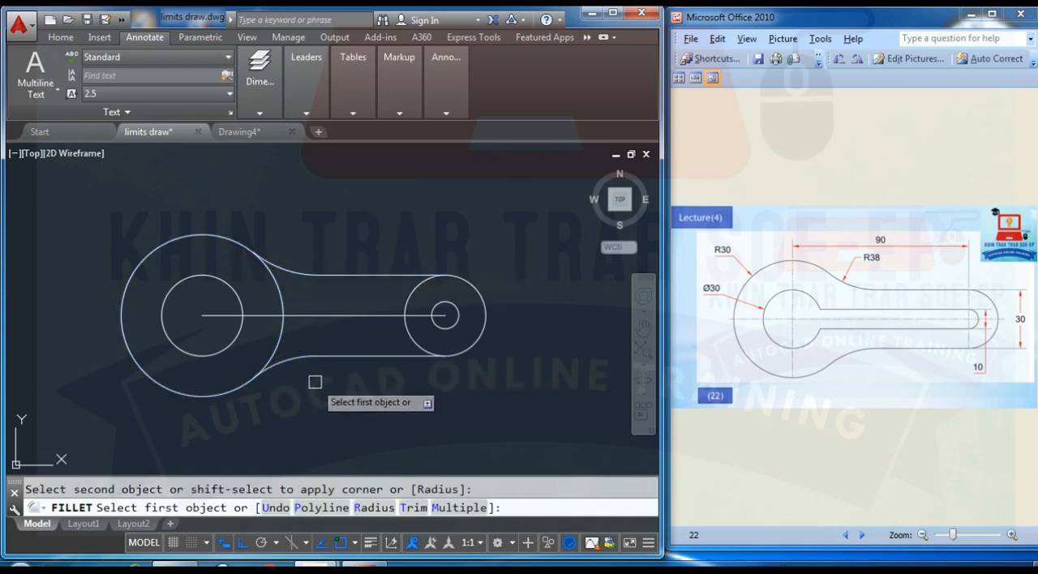
{"action": "key", "text": "Escape"}
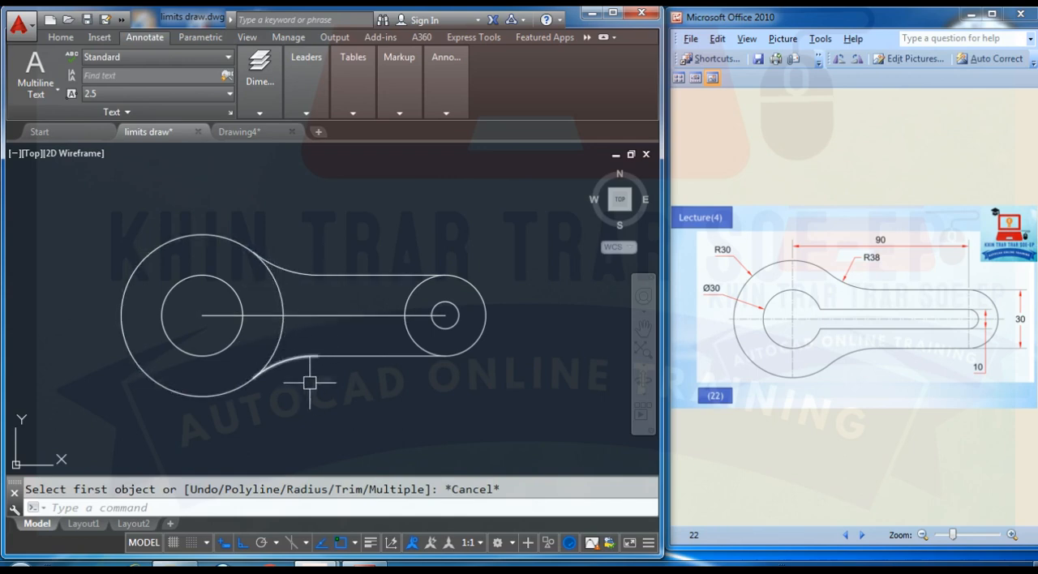
- Trim away the right-hand arc of the R30 circle between the two fillets
{"action": "type", "text": "TR"}
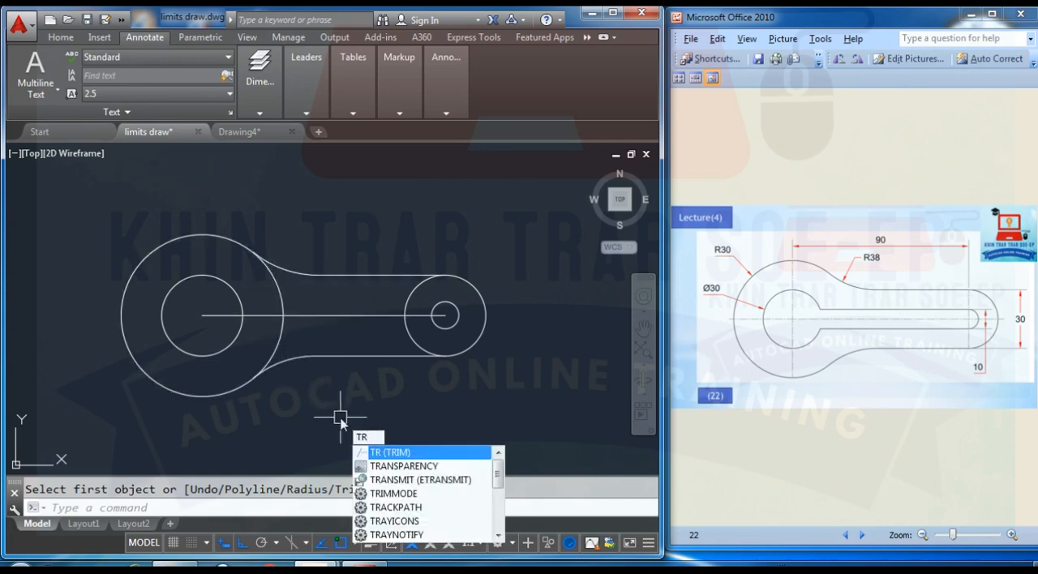
{"action": "key", "text": "Return"}
{"action": "key", "text": "Return"}
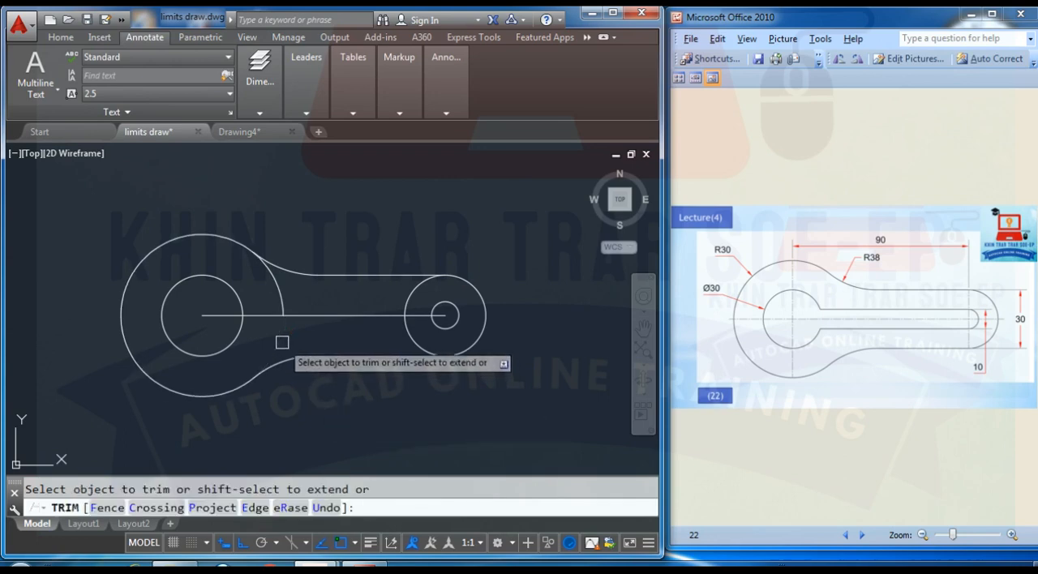
{"action": "key", "text": "Escape"}
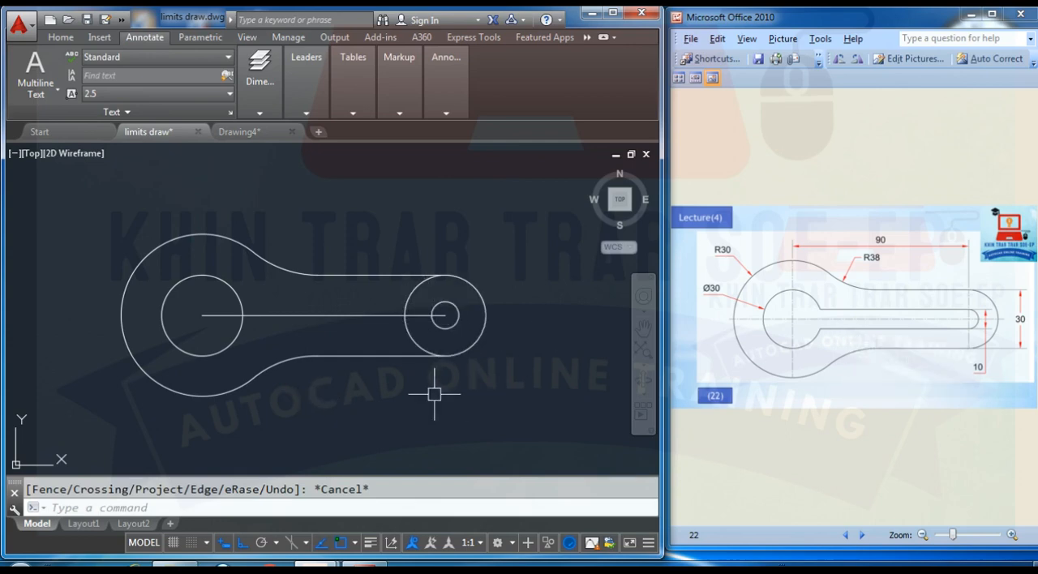
- Trim away the left half of the right-hand 30-diameter circle to leave a rounded end
{"action": "key", "text": "Return"}
{"action": "key", "text": "Return"}
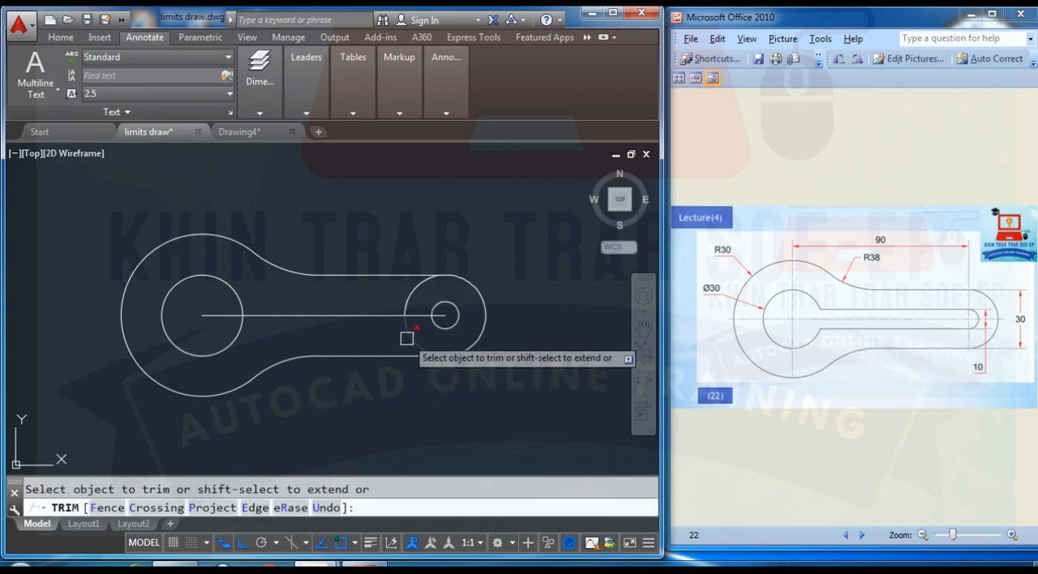
{"action": "left_click", "coordinate": [408, 302]}
{"action": "key", "text": "Escape"}
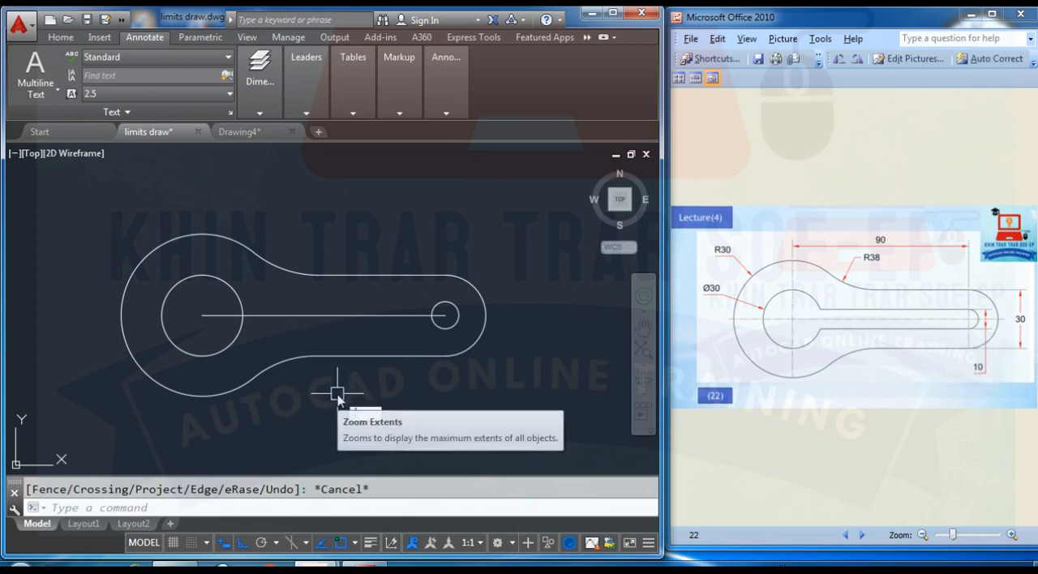
- Draw two horizontal slot lines from the top and bottom quadrants of the 10-diameter circle leftward into the left 30-diameter circle
{"action": "type", "text": "tr"}
{"action": "key", "text": "Return"}
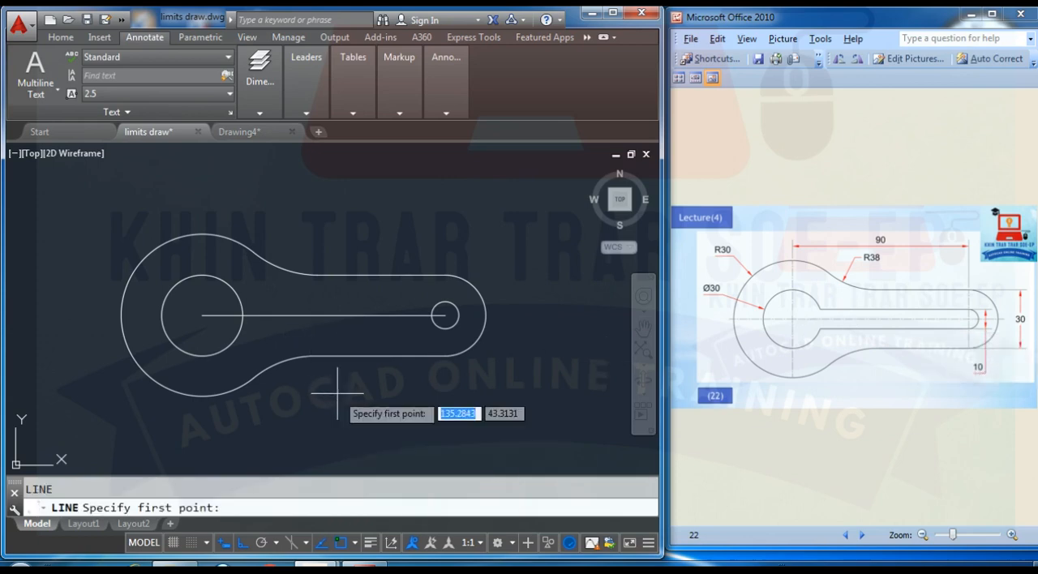
{"action": "left_click", "coordinate": [445, 302]}
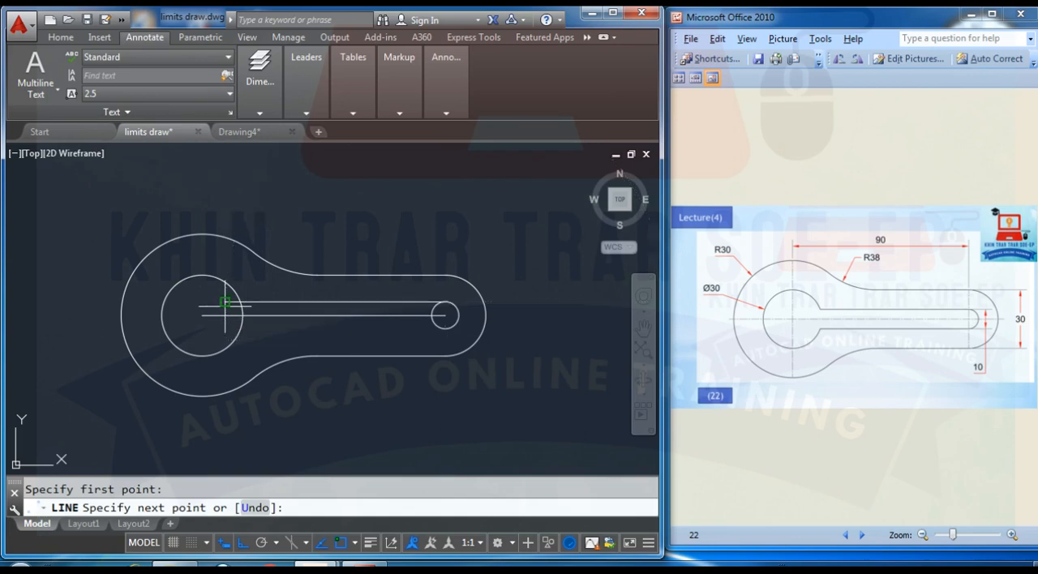
{"action": "left_click", "coordinate": [225, 303]}
{"action": "key", "text": "Return"}
{"action": "key", "text": "Return"}
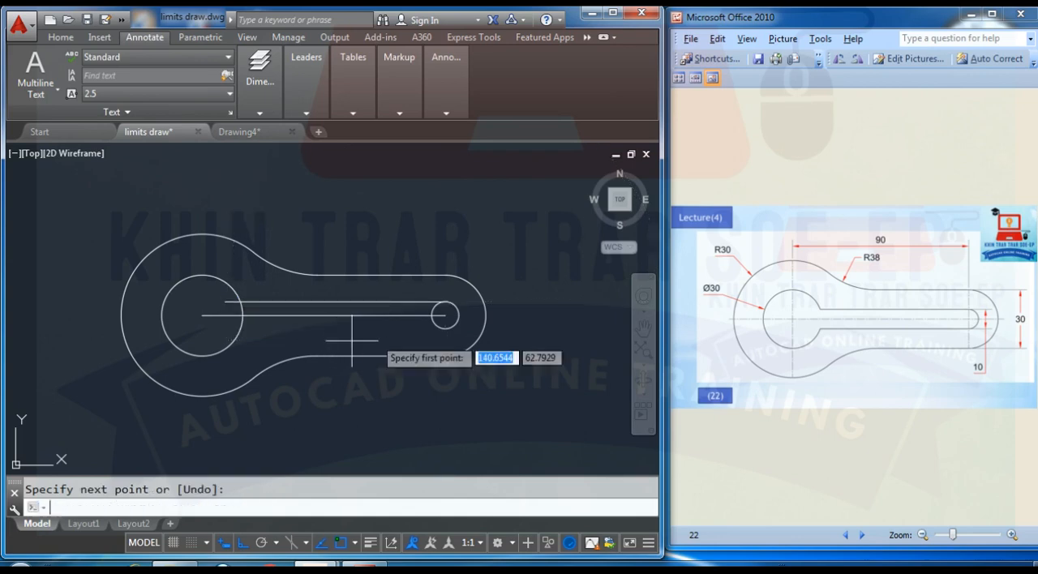
{"action": "left_click", "coordinate": [445, 327]}
{"action": "left_click", "coordinate": [221, 330]}
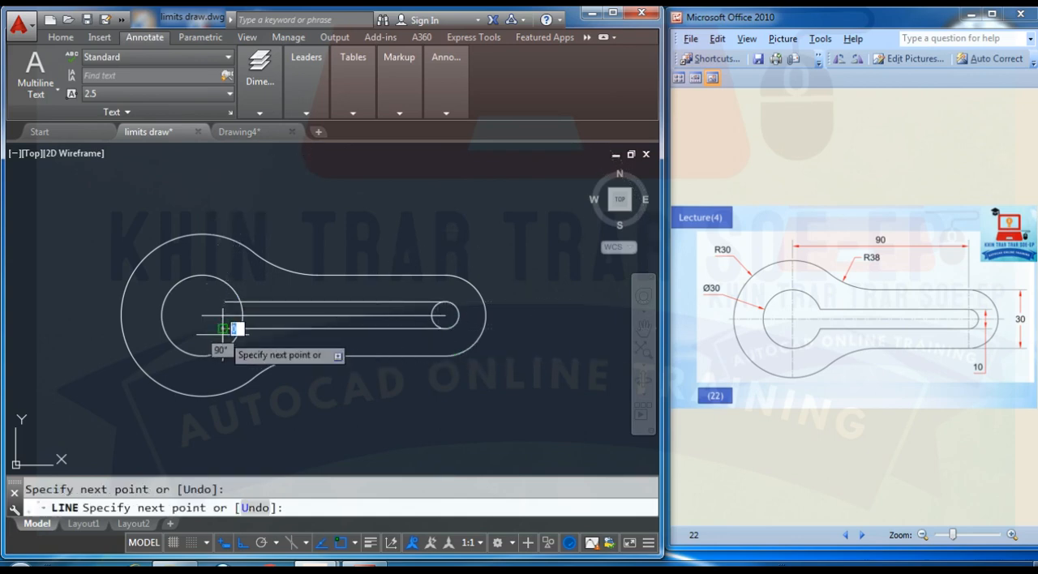
- Trim the left 30-diameter circle between the two slot lines and remove the slot line ends inside the circle
{"action": "key", "text": "Return"}
{"action": "scroll", "coordinate": [287, 365], "scroll_direction": "up", "scroll_amount": 2}
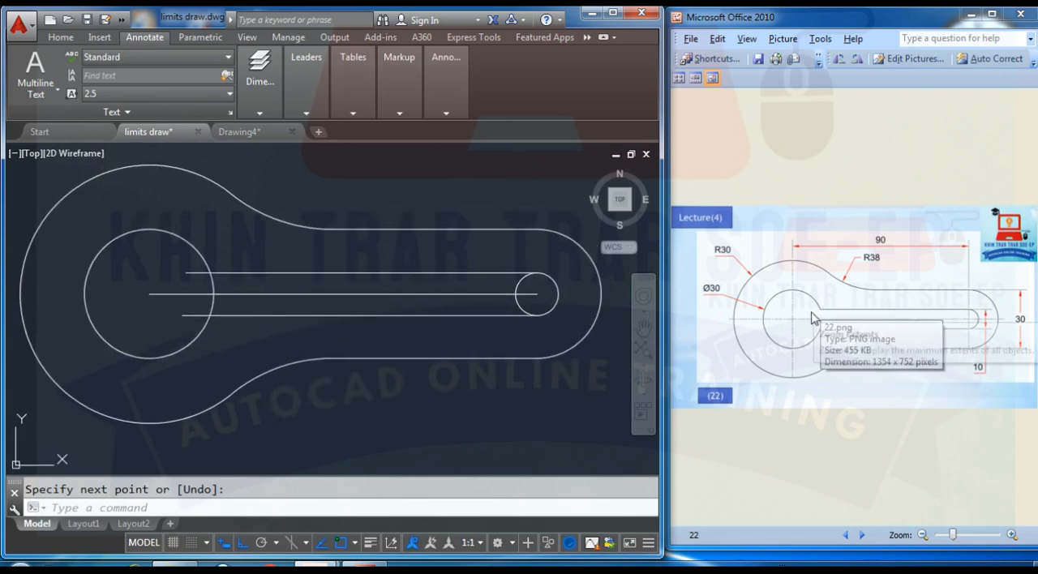
{"action": "type", "text": "tr"}
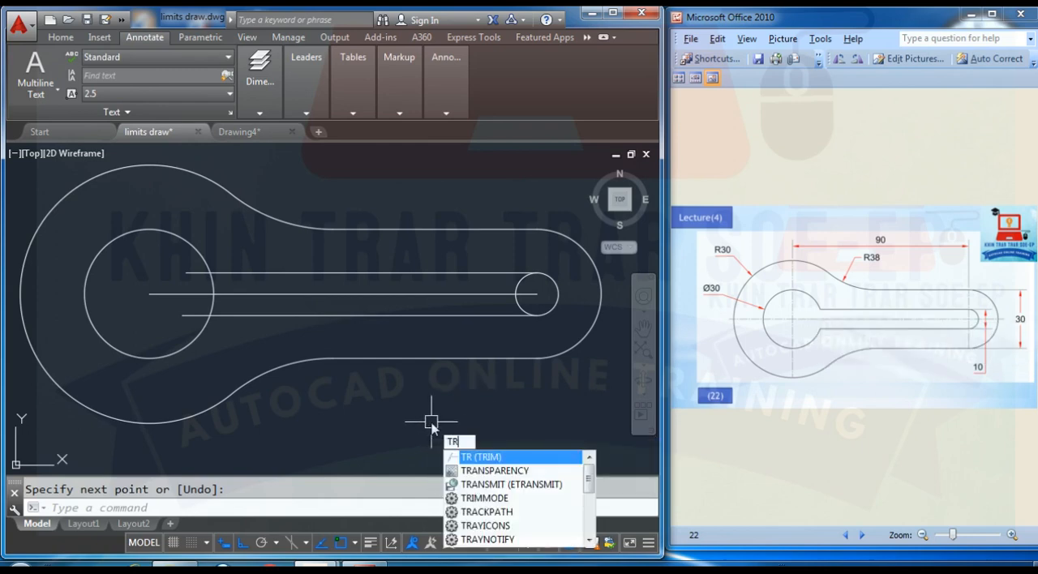
{"action": "key", "text": "Return"}
{"action": "key", "text": "Return"}
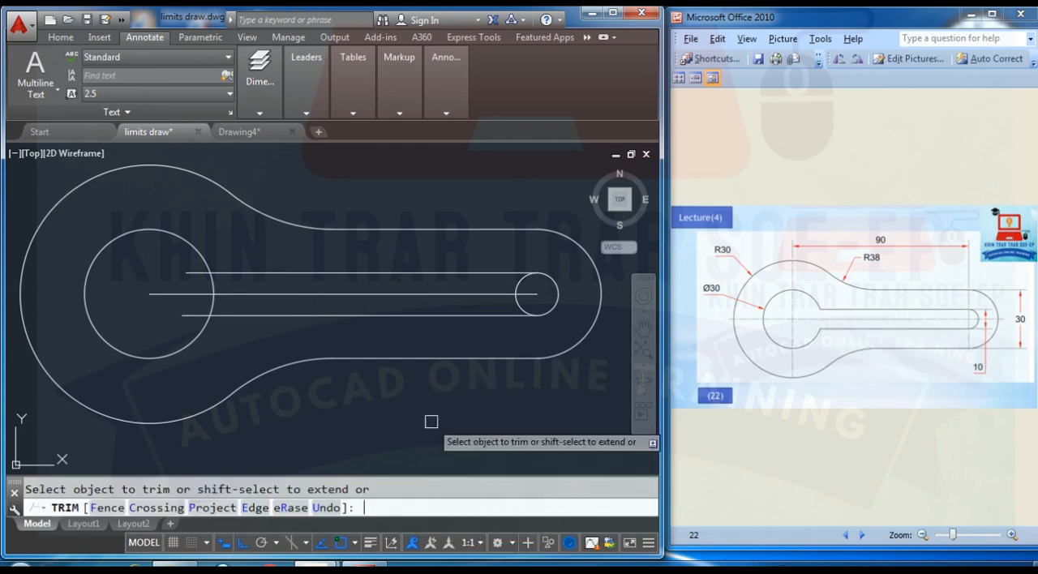
{"action": "left_click", "coordinate": [195, 314]}
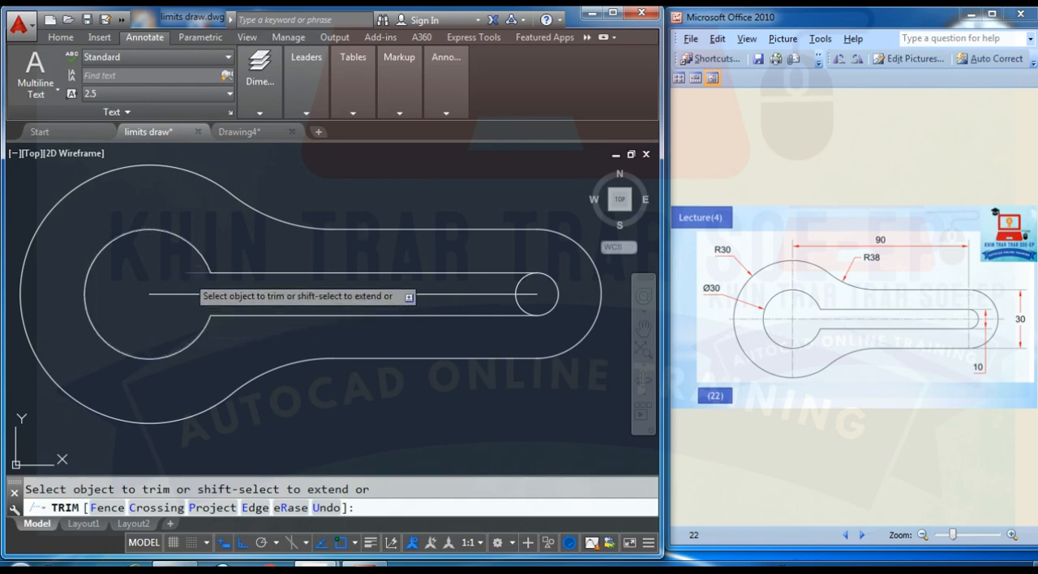
{"action": "key", "text": "Escape"}
{"action": "scroll", "coordinate": [322, 364], "scroll_direction": "down", "scroll_amount": 2}
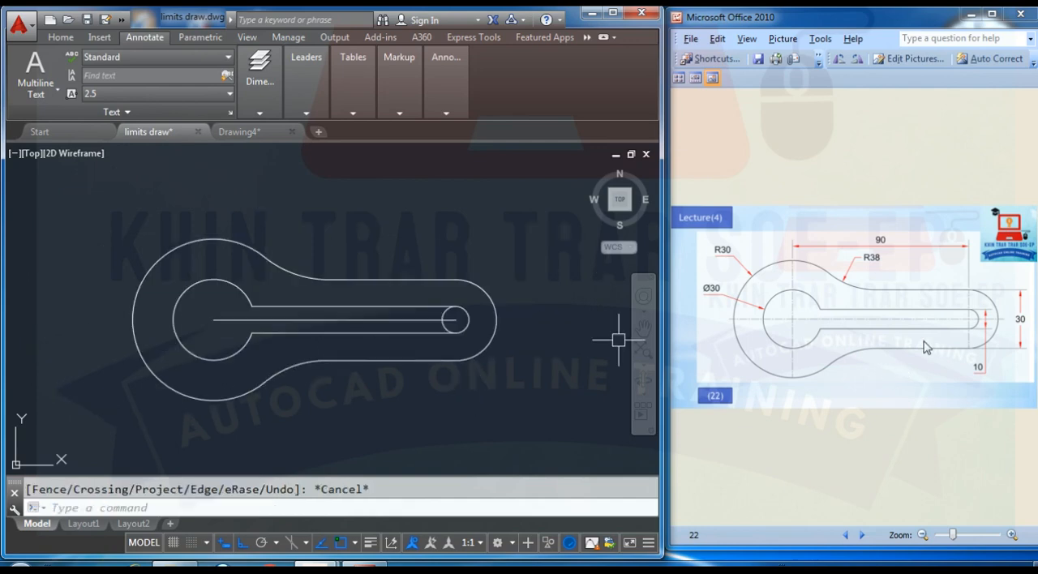
- Trim away the left half of the 10-diameter circle to leave the slot's rounded end
{"action": "type", "text": "r"}
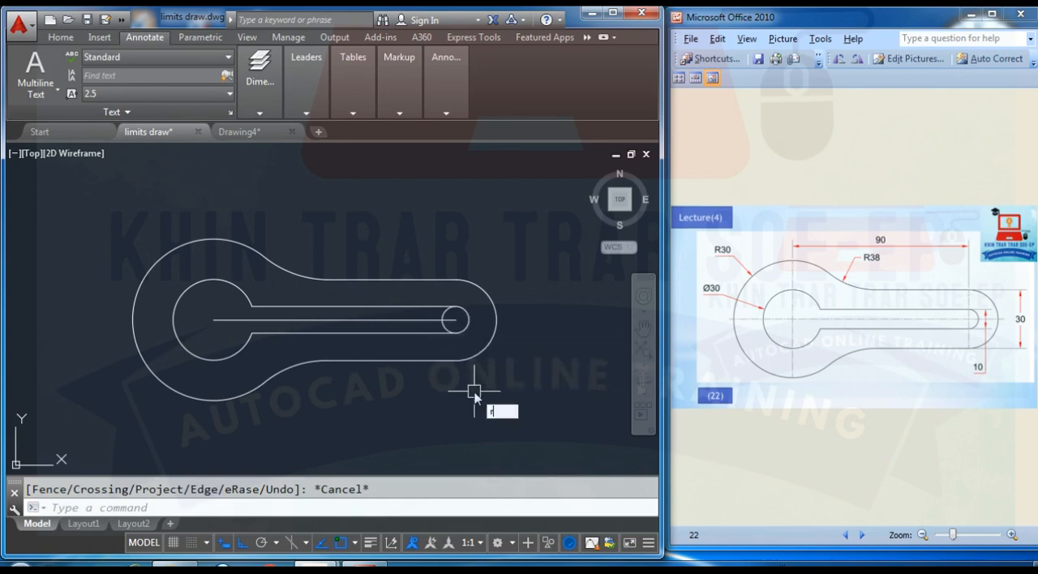
{"action": "key", "text": "Escape"}
{"action": "scroll", "coordinate": [464, 402], "scroll_direction": "up", "scroll_amount": 2}
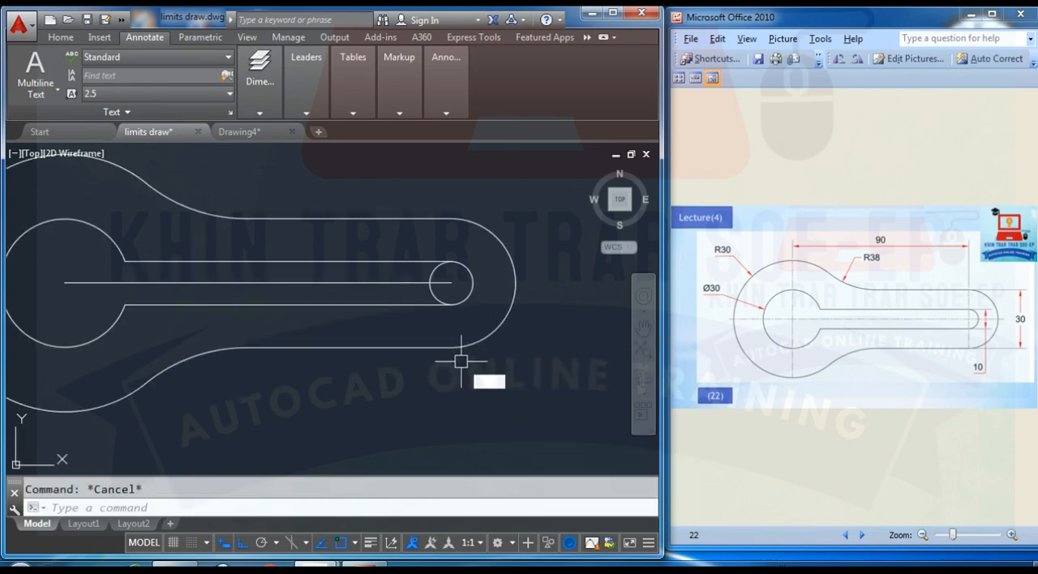
{"action": "key", "text": "Return"}
{"action": "key", "text": "Return"}
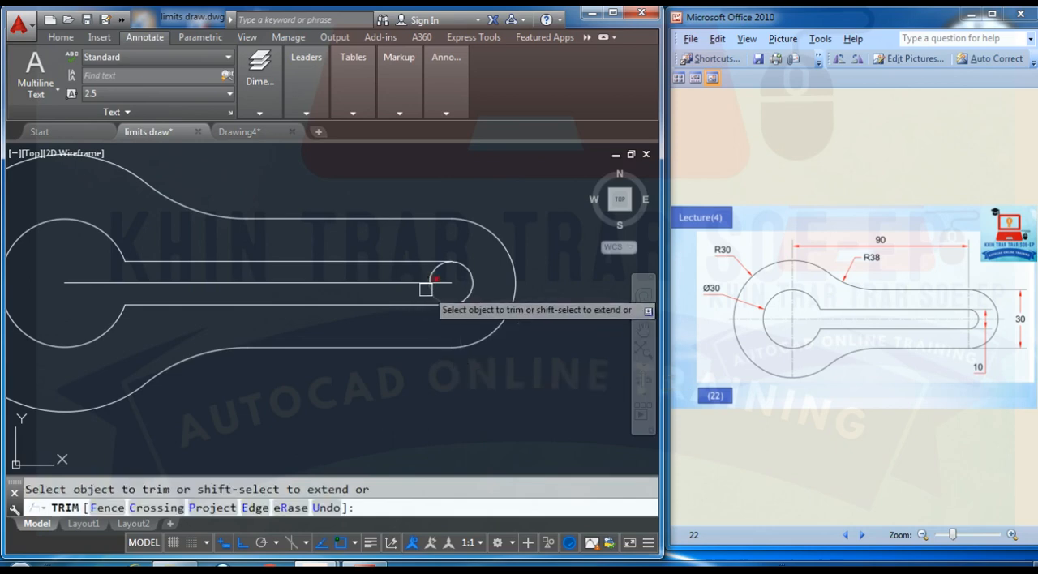
{"action": "key", "text": "Escape"}
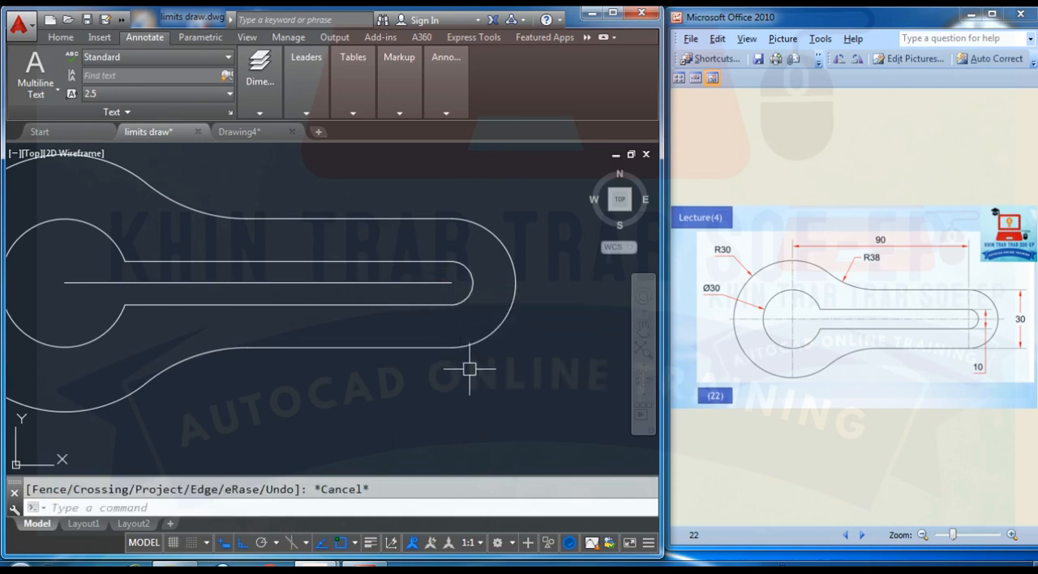
- Stretch the horizontal centre line at both ends to the left quadrant of the R30 head and the outer right end arc
{"action": "scroll", "coordinate": [417, 330], "scroll_direction": "down", "scroll_amount": 2}
{"action": "left_click", "coordinate": [417, 315]}
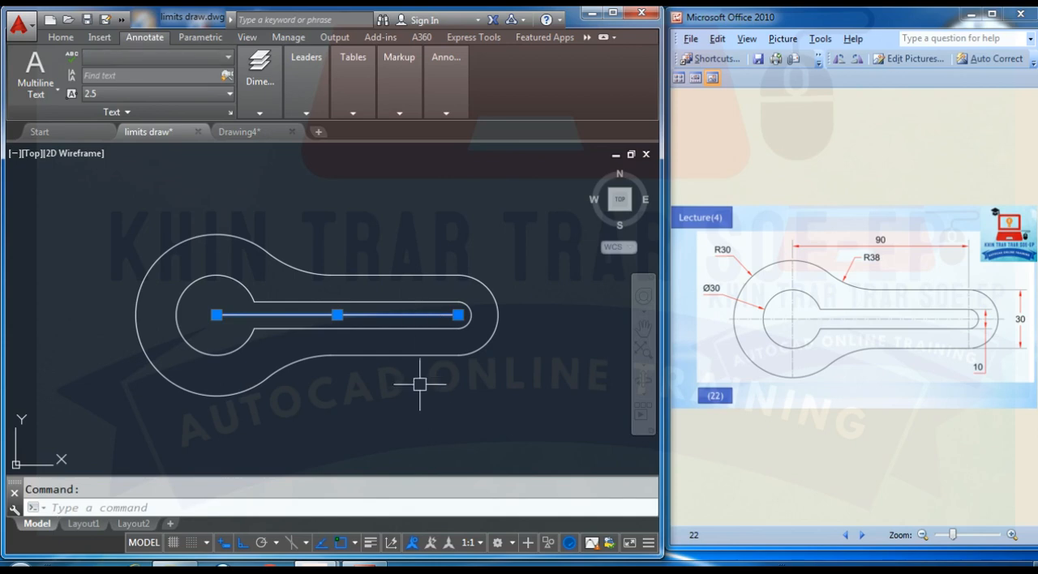
{"action": "left_click", "coordinate": [216, 314]}
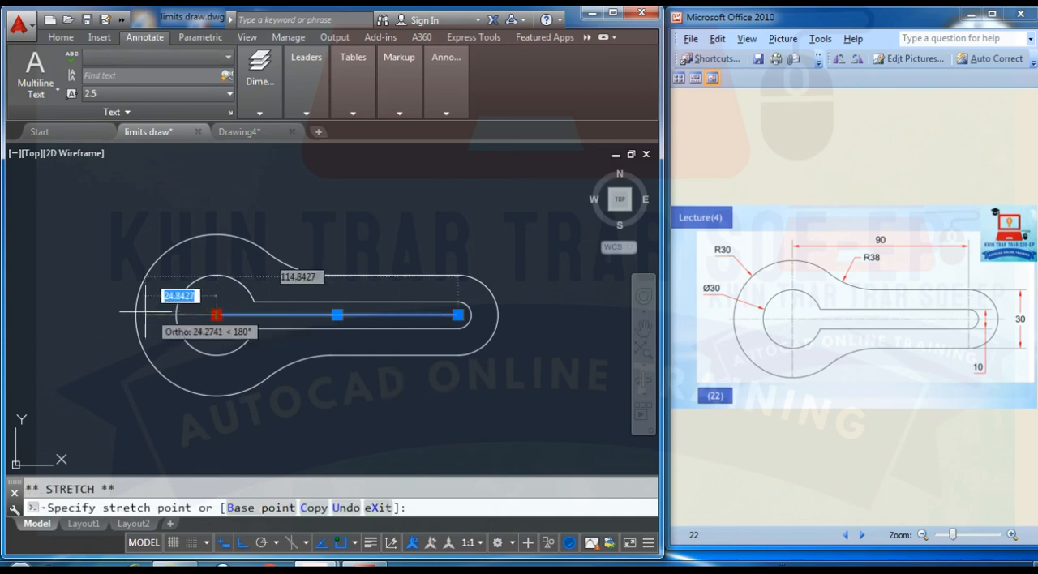
{"action": "left_click", "coordinate": [135, 315]}
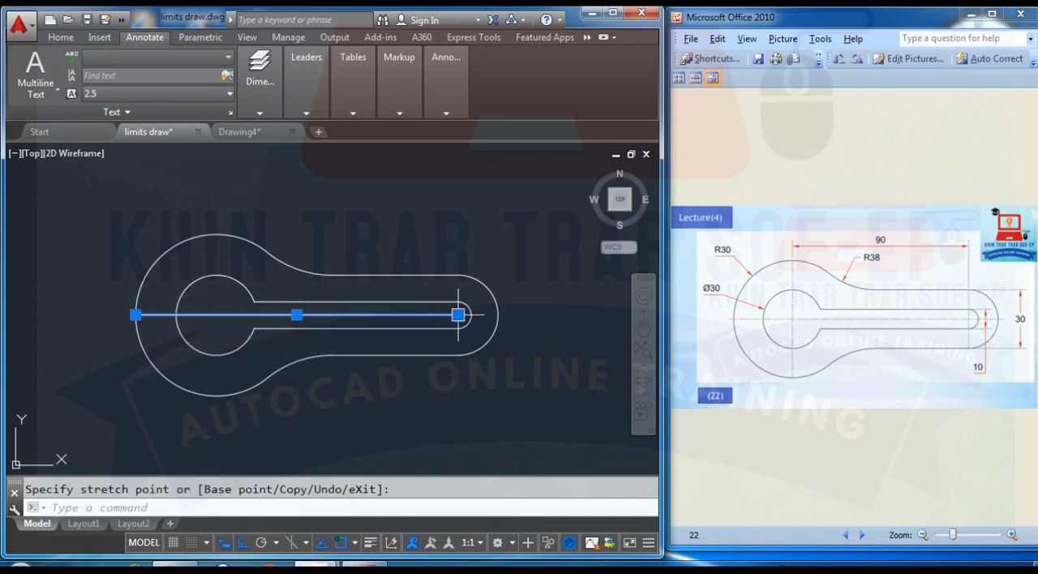
{"action": "left_click", "coordinate": [498, 315]}
{"action": "key", "text": "Escape"}
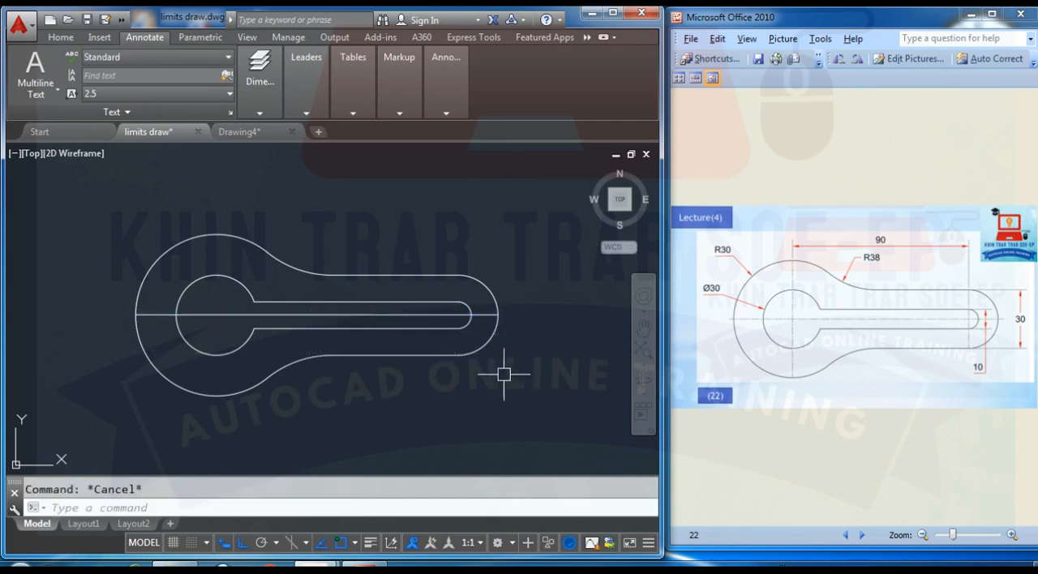
- Set the horizontal centre line's color to index Color 8 in its properties
{"action": "right_click", "coordinate": [415, 315]}
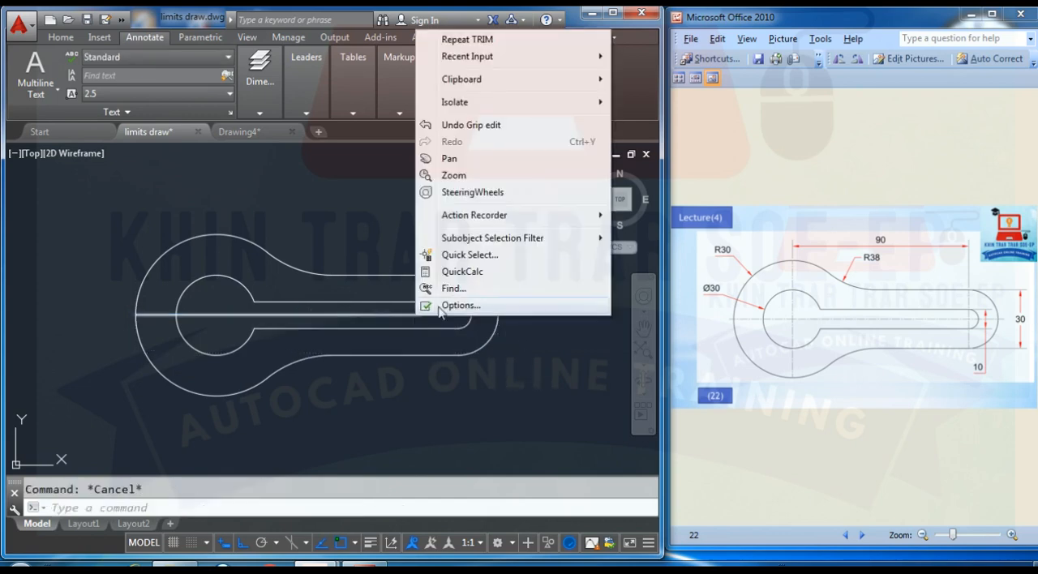
{"action": "key", "text": "Escape"}
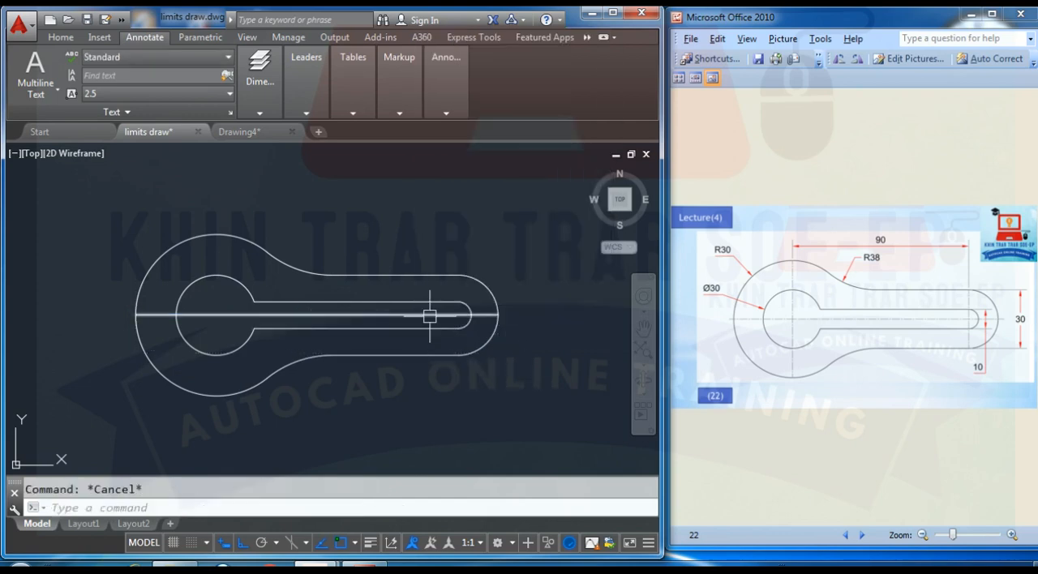
{"action": "left_click", "coordinate": [491, 315]}
{"action": "right_click", "coordinate": [533, 272]}
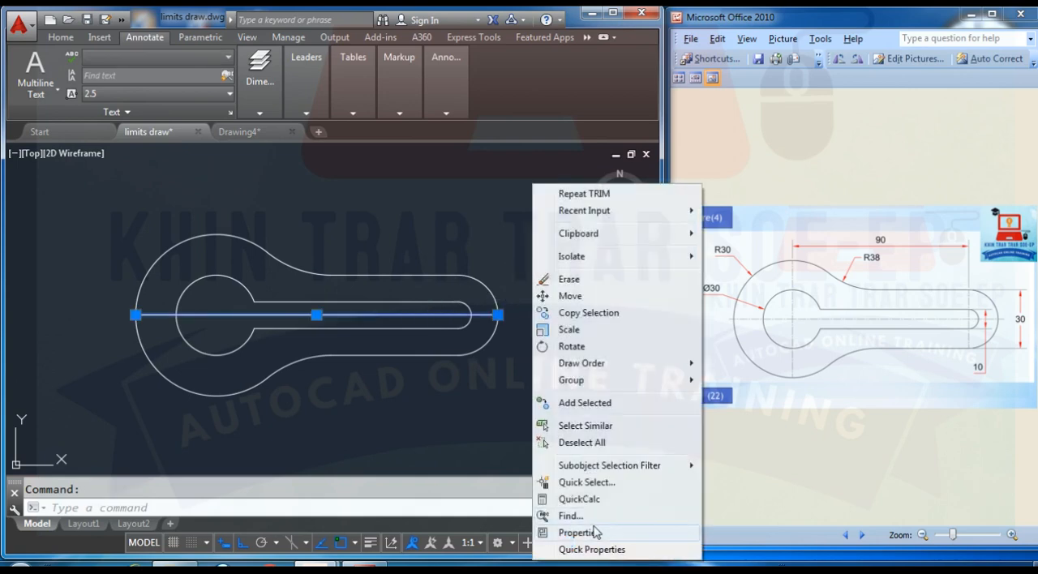
{"action": "left_click", "coordinate": [593, 532]}
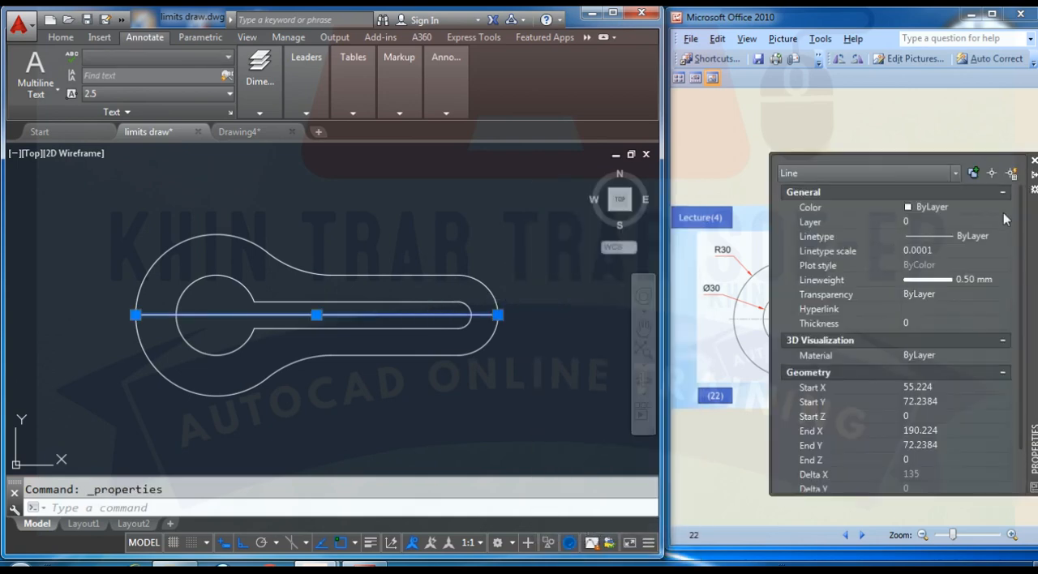
{"action": "left_click", "coordinate": [1003, 208]}
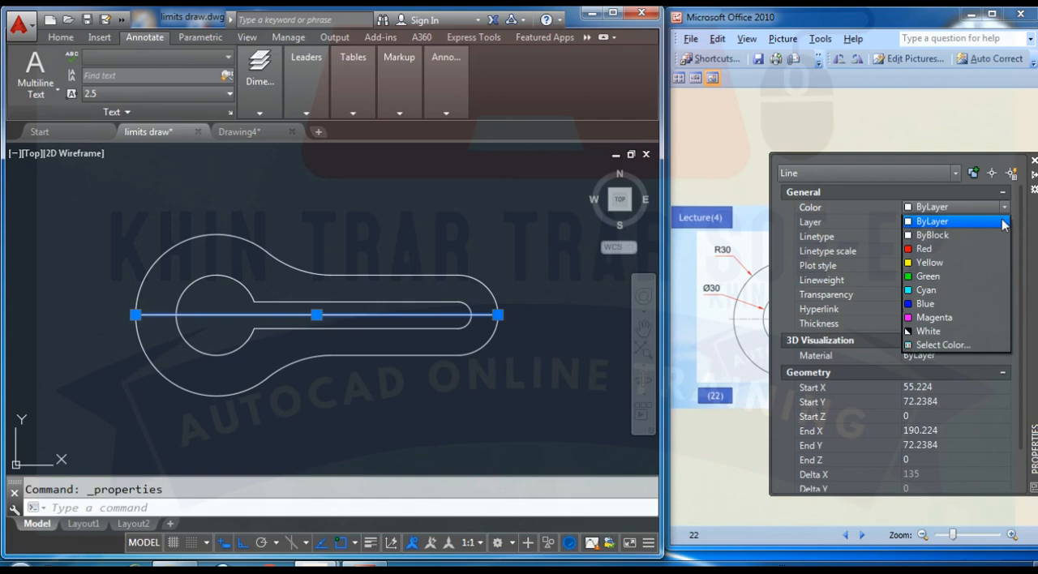
{"action": "left_click", "coordinate": [961, 342]}
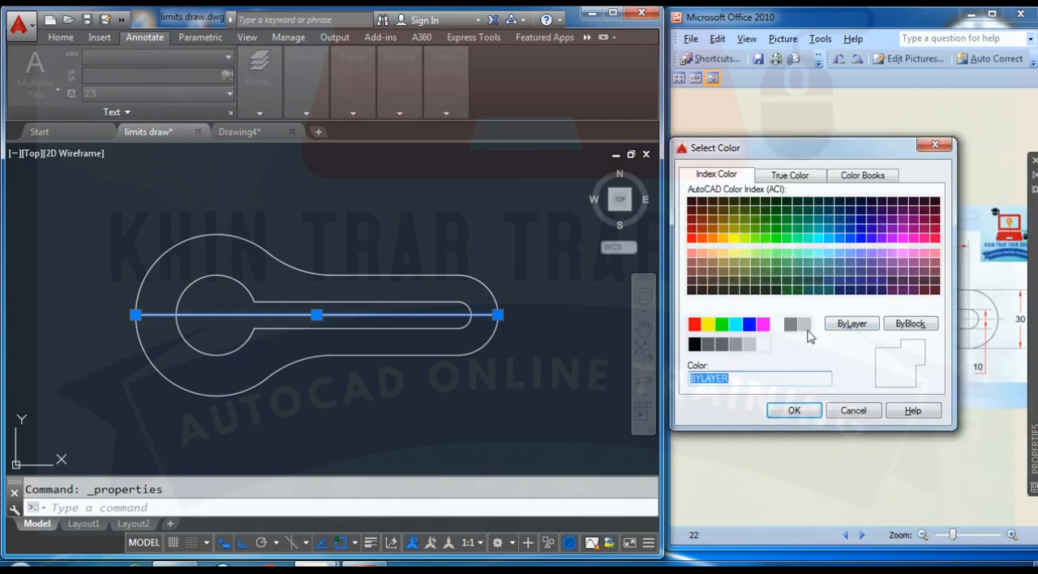
{"action": "left_click", "coordinate": [790, 324]}
{"action": "left_click", "coordinate": [795, 411]}
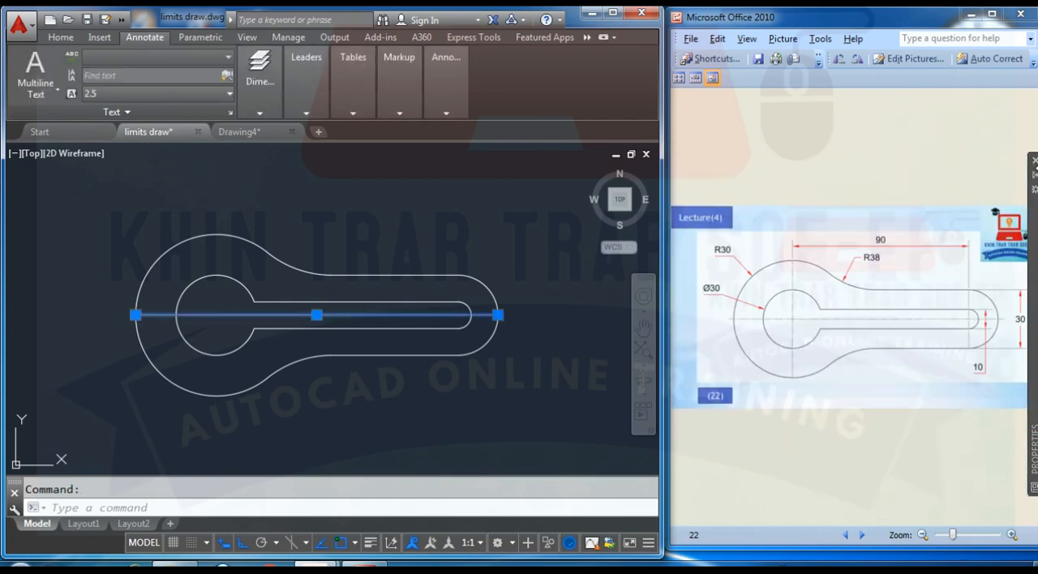
- Set the horizontal centre line's linetype to CENTER2 and its linetype scale to 1
{"action": "left_click", "coordinate": [985, 235]}
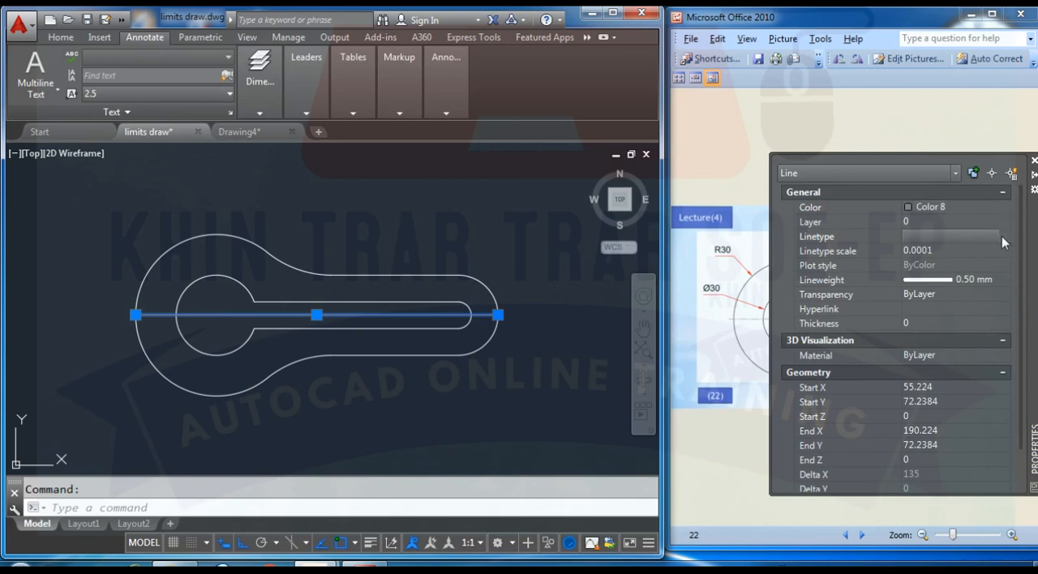
{"action": "left_click", "coordinate": [1003, 236]}
{"action": "left_click", "coordinate": [987, 278]}
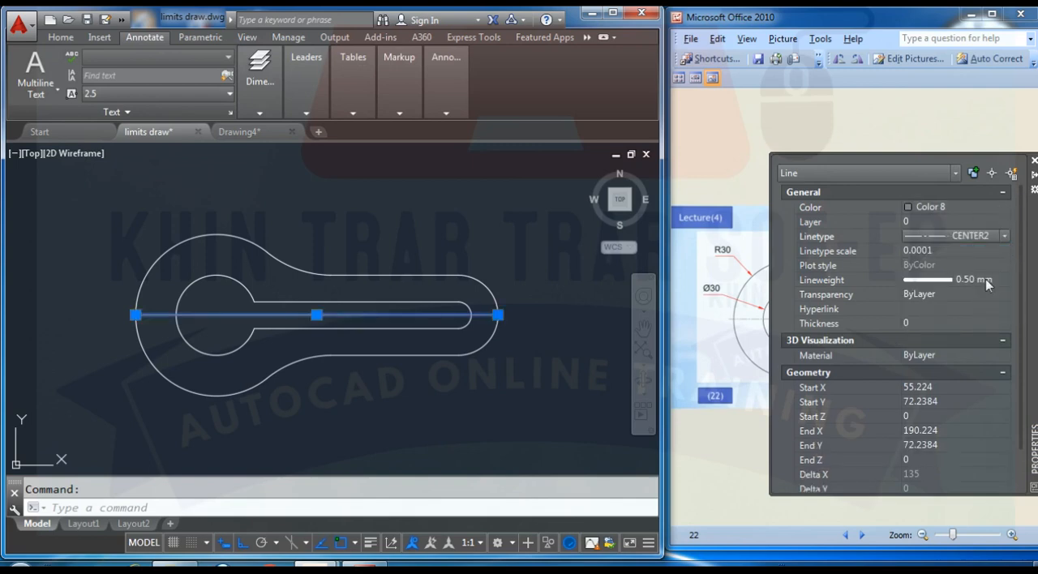
{"action": "left_click", "coordinate": [941, 250]}
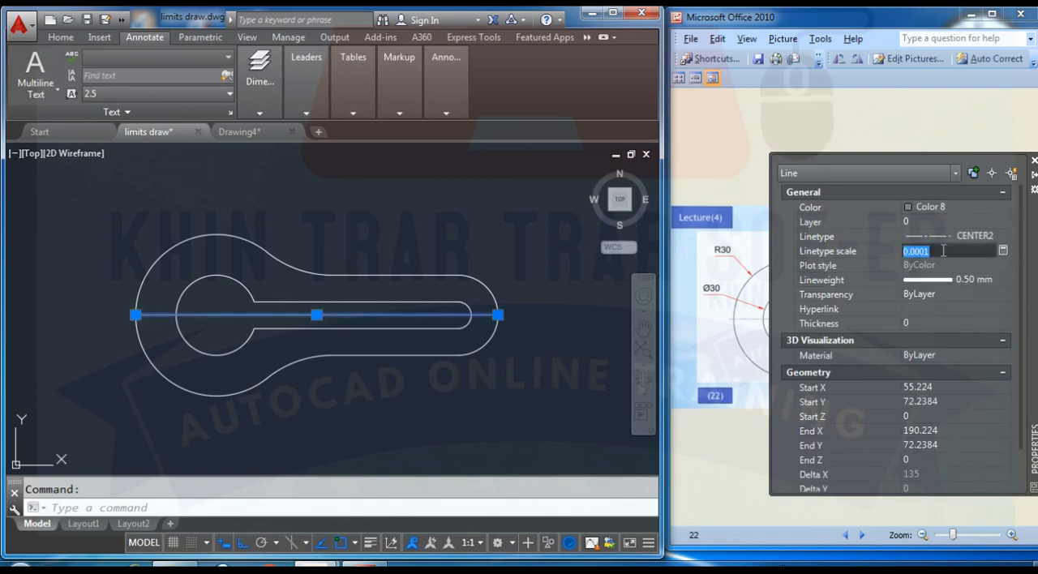
{"action": "type", "text": "1"}
{"action": "key", "text": "Return"}
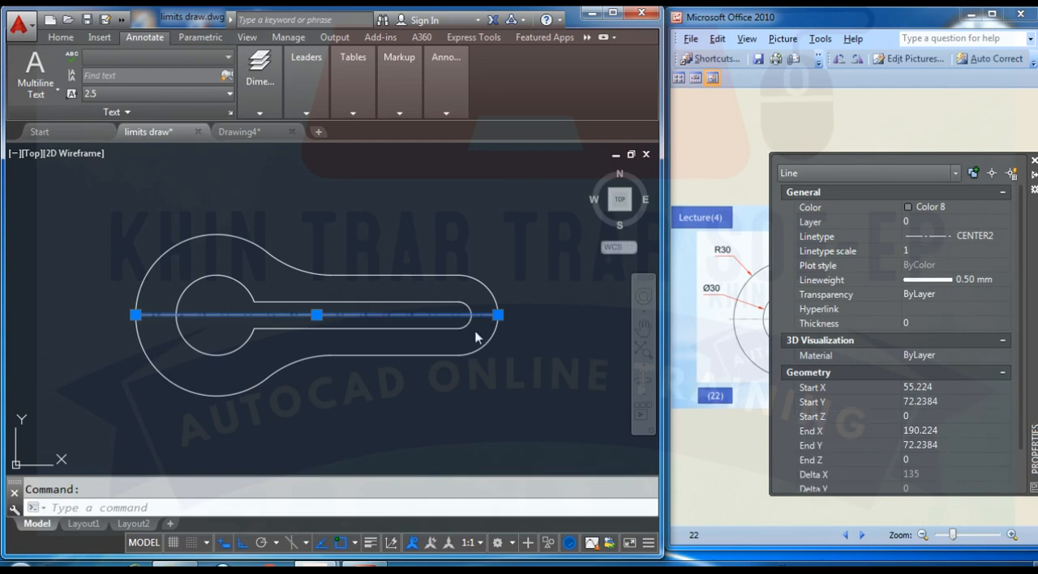
{"action": "key", "text": "Escape"}
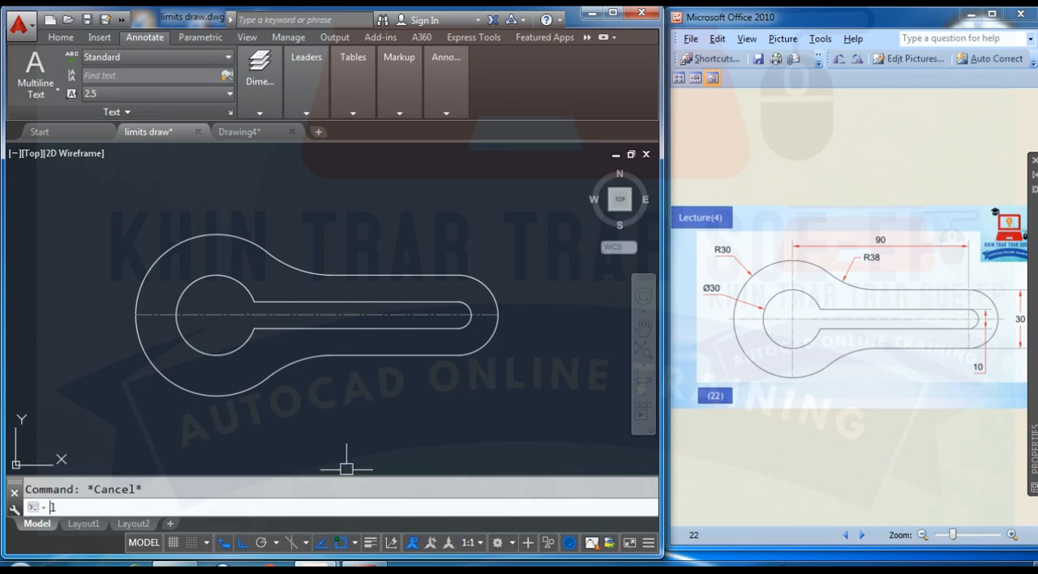
{"action": "type", "text": "li"}
- Draw a vertical line from the top quadrant to the bottom quadrant of the R30 head
{"action": "key", "text": "Escape"}
{"action": "type", "text": "l"}
{"action": "key", "text": "Return"}
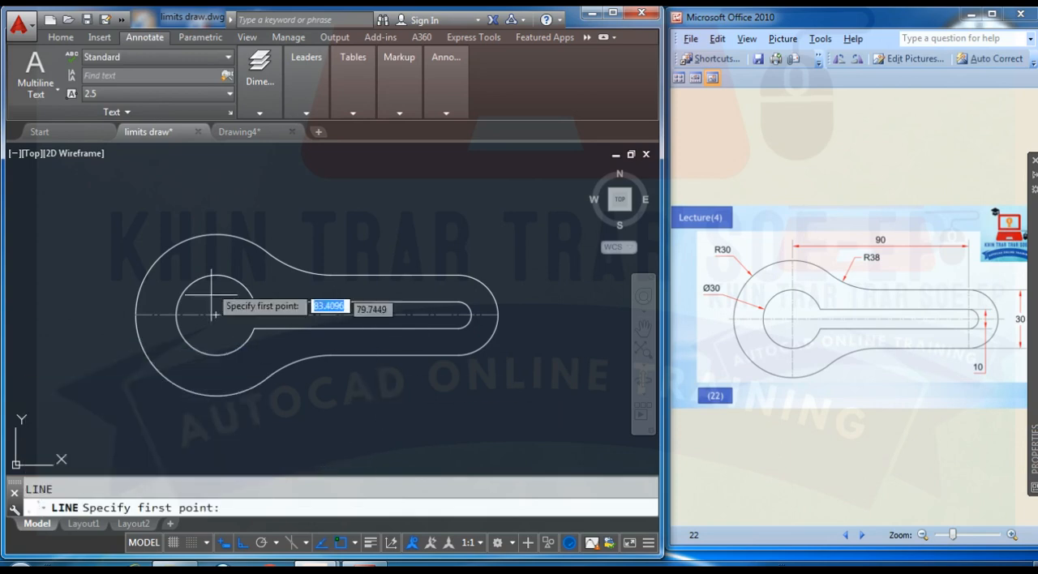
{"action": "left_click", "coordinate": [216, 236]}
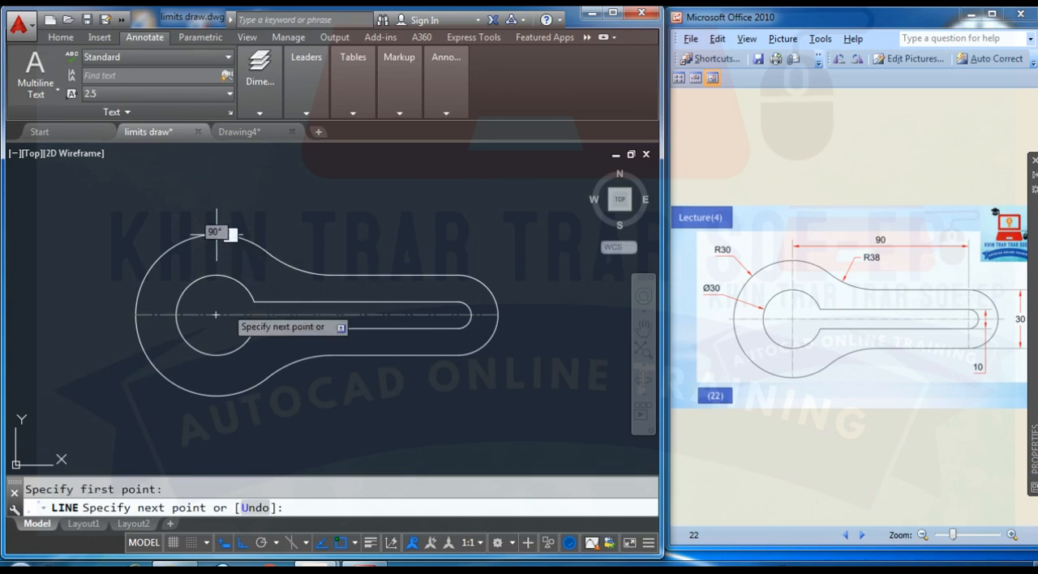
{"action": "left_click", "coordinate": [217, 395]}
{"action": "key", "text": "Return"}
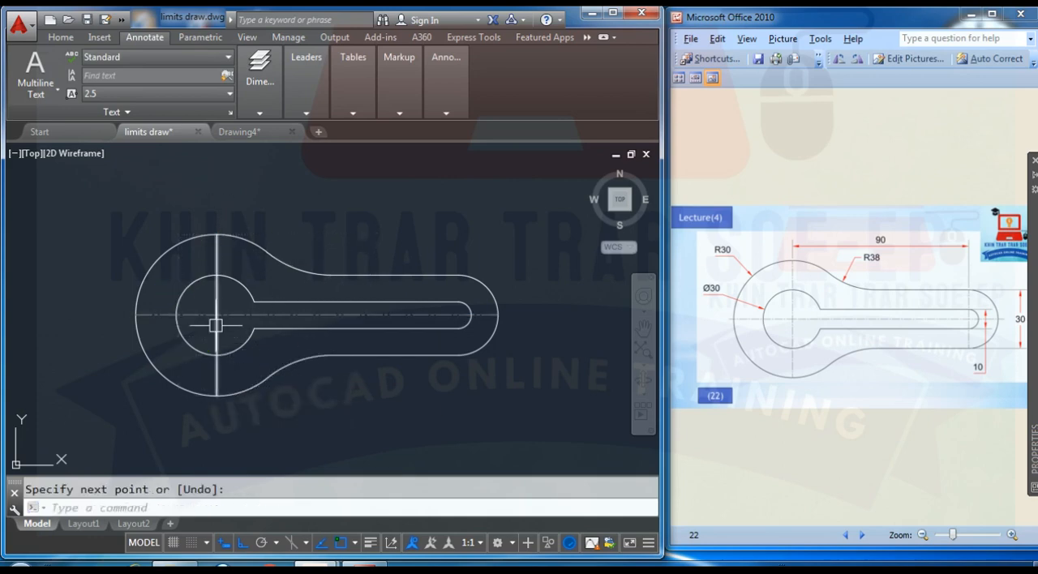
- Match the properties of the horizontal centre line onto the vertical line through the R30 head
{"action": "type", "text": "MA"}
{"action": "key", "text": "Return"}
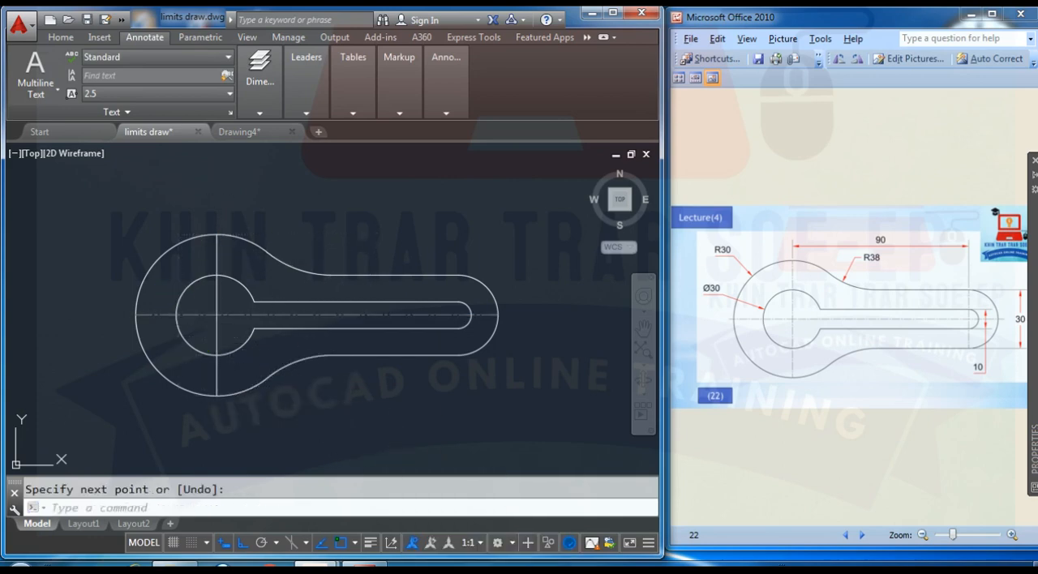
{"action": "left_click", "coordinate": [313, 317]}
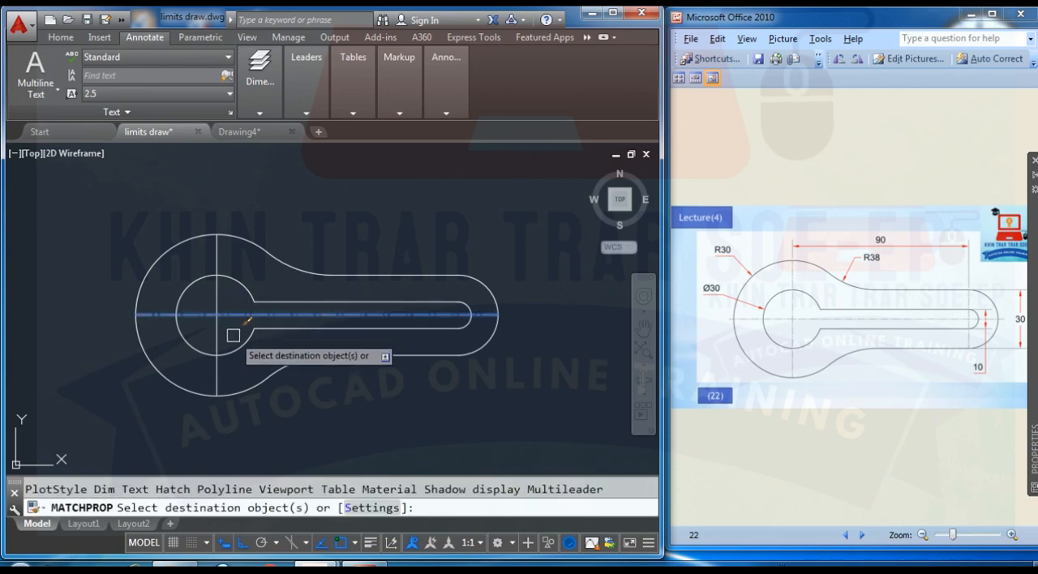
{"action": "left_click", "coordinate": [217, 326]}
{"action": "key", "text": "Escape"}
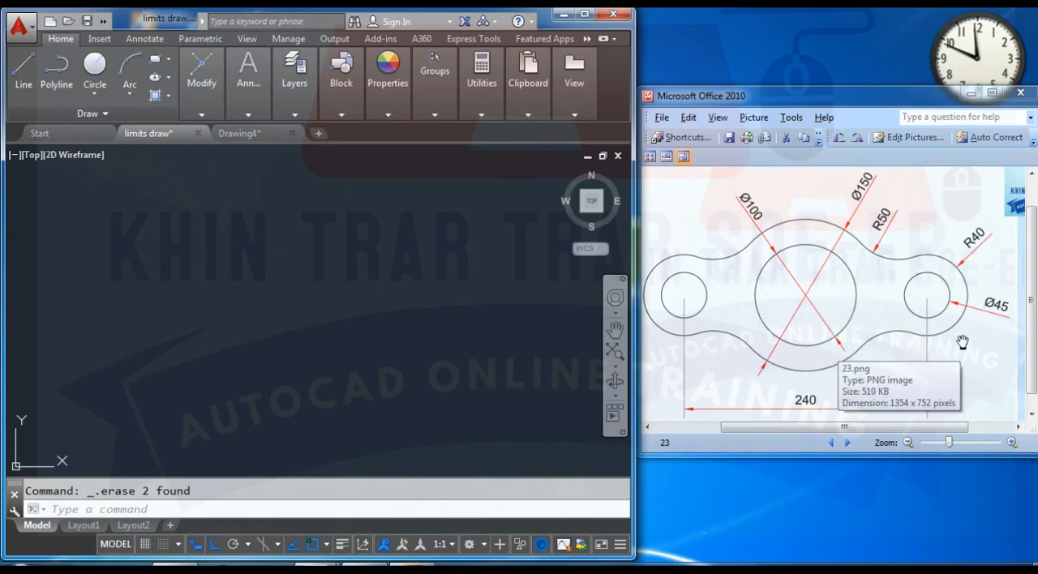
- Draw a 45-diameter circle in the left part of the empty drawing for exercise 23's left hole
{"action": "type", "text": "c"}
{"action": "key", "text": "Return"}
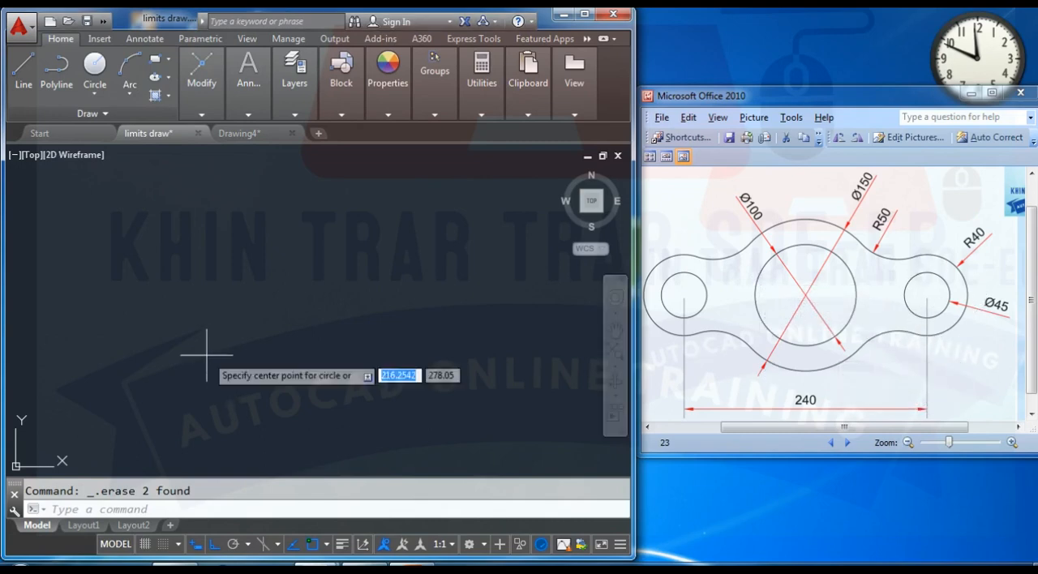
{"action": "left_click", "coordinate": [176, 302]}
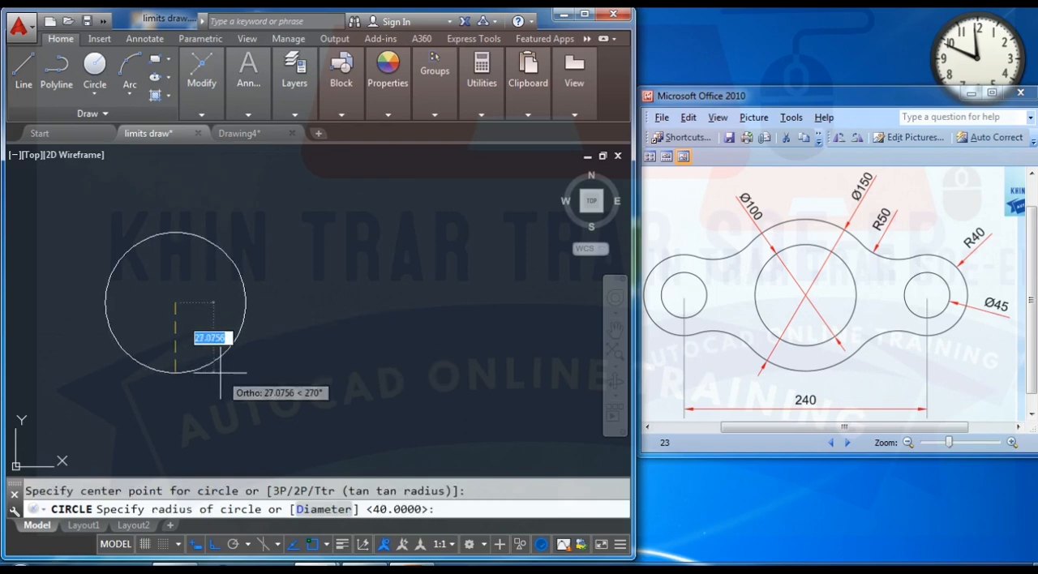
{"action": "type", "text": "d"}
{"action": "key", "text": "Return"}
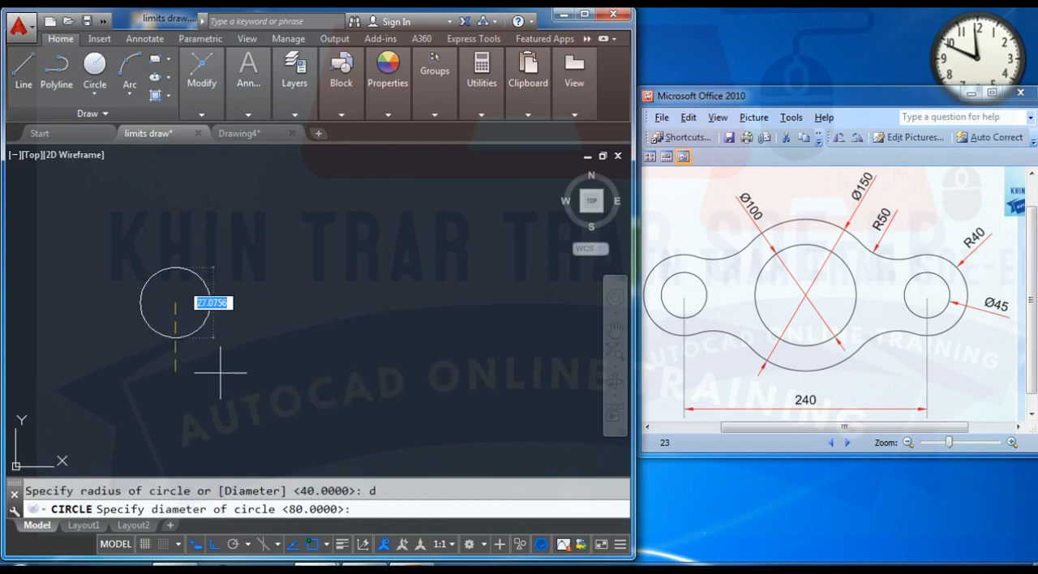
{"action": "type", "text": "45"}
{"action": "key", "text": "Return"}
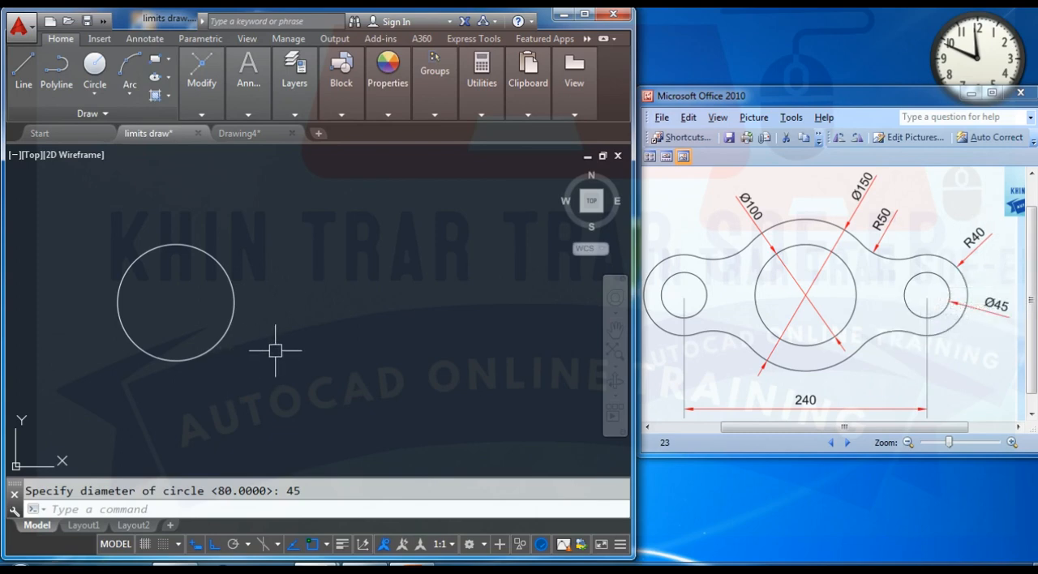
- Draw a circle of radius 40 concentric with the 45-diameter hole
{"action": "key", "text": "Return"}
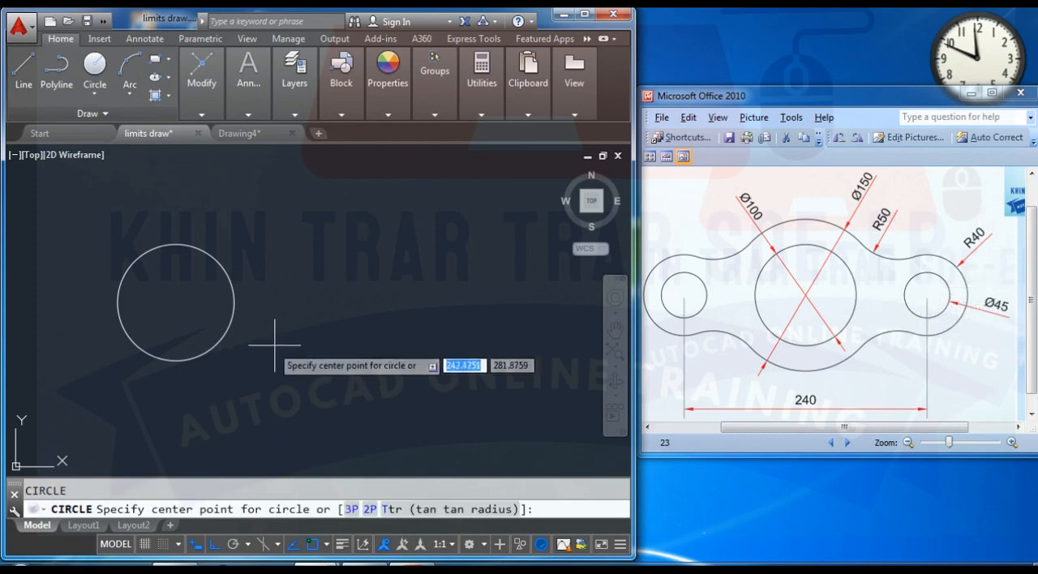
{"action": "left_click", "coordinate": [175, 302]}
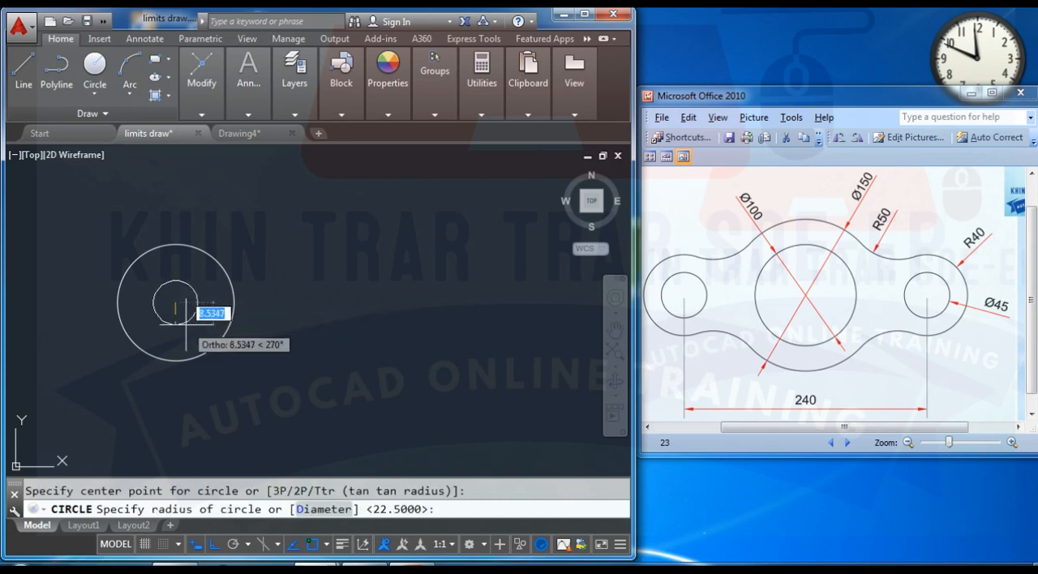
{"action": "type", "text": "4"}
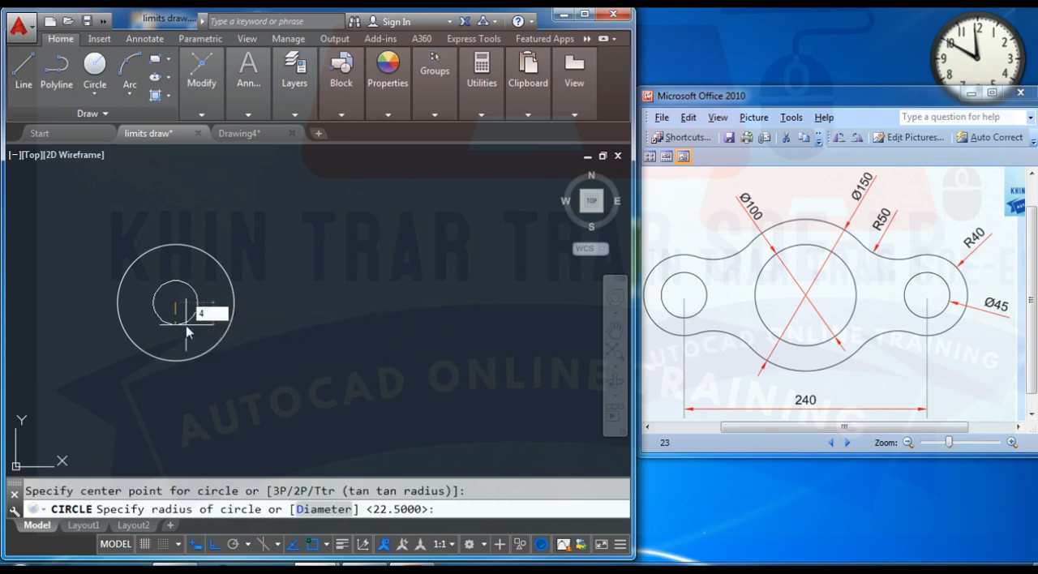
{"action": "type", "text": "0"}
{"action": "key", "text": "Return"}
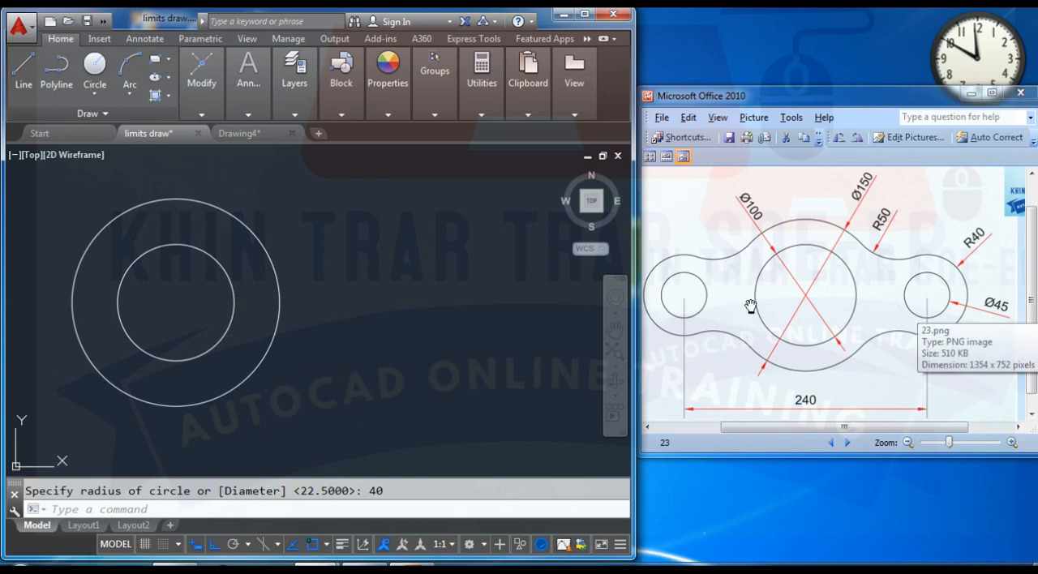
- Copy both concentric circles from their centre 240 units horizontally to the right
{"action": "scroll", "coordinate": [412, 372], "scroll_direction": "down", "scroll_amount": 2}
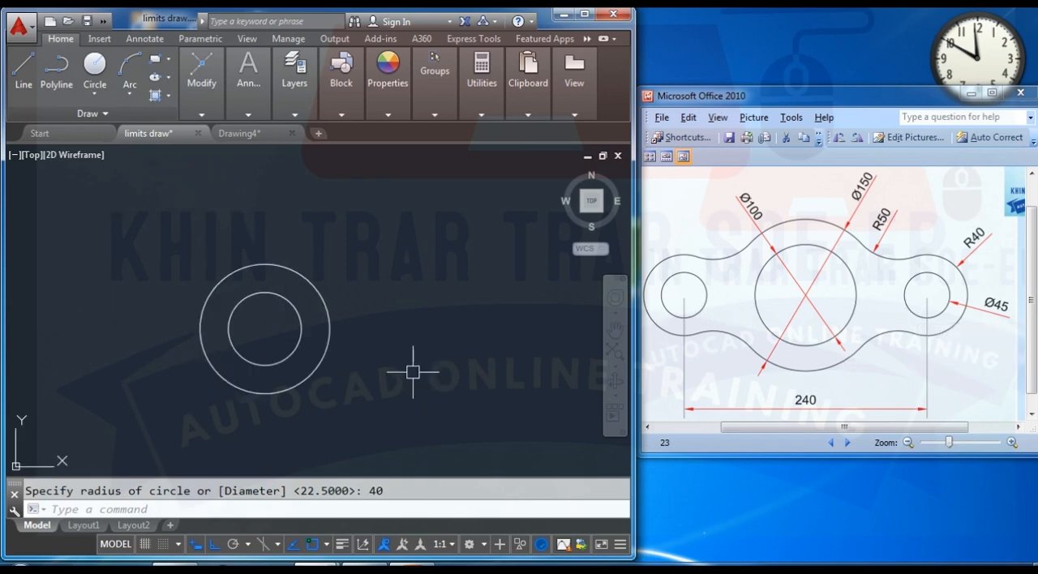
{"action": "middle_click_drag", "start_coordinate": [411, 372], "coordinate": [305, 362]}
{"action": "type", "text": "c"}
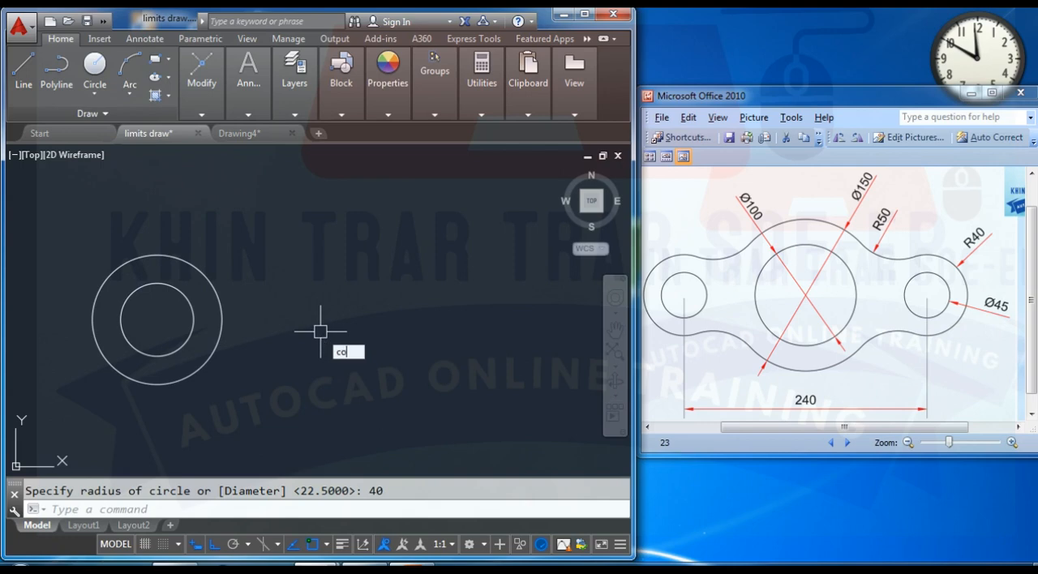
{"action": "type", "text": "o"}
{"action": "key", "text": "Return"}
{"action": "left_click", "coordinate": [243, 381]}
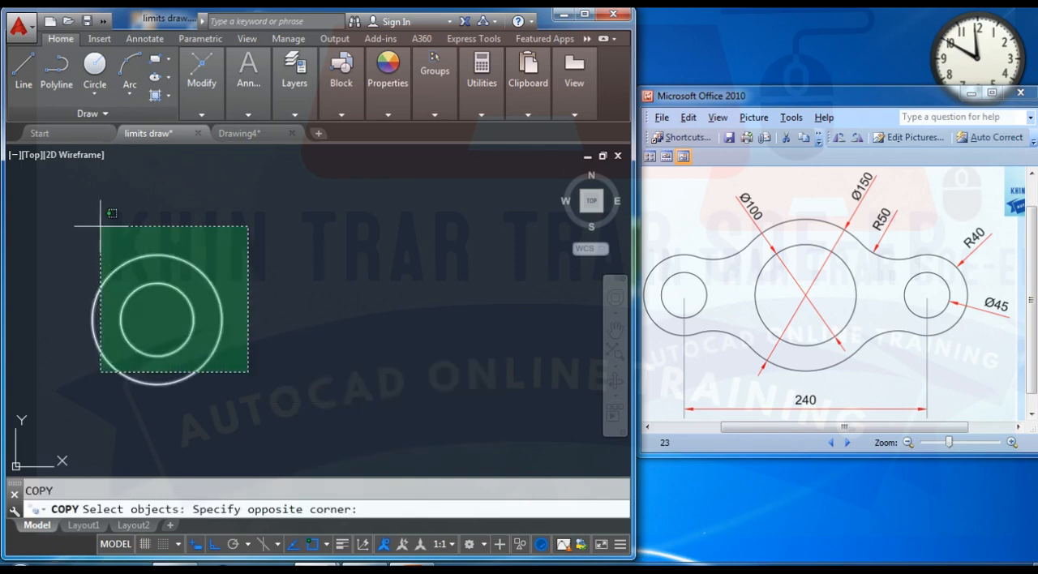
{"action": "left_click", "coordinate": [99, 225]}
{"action": "key", "text": "Return"}
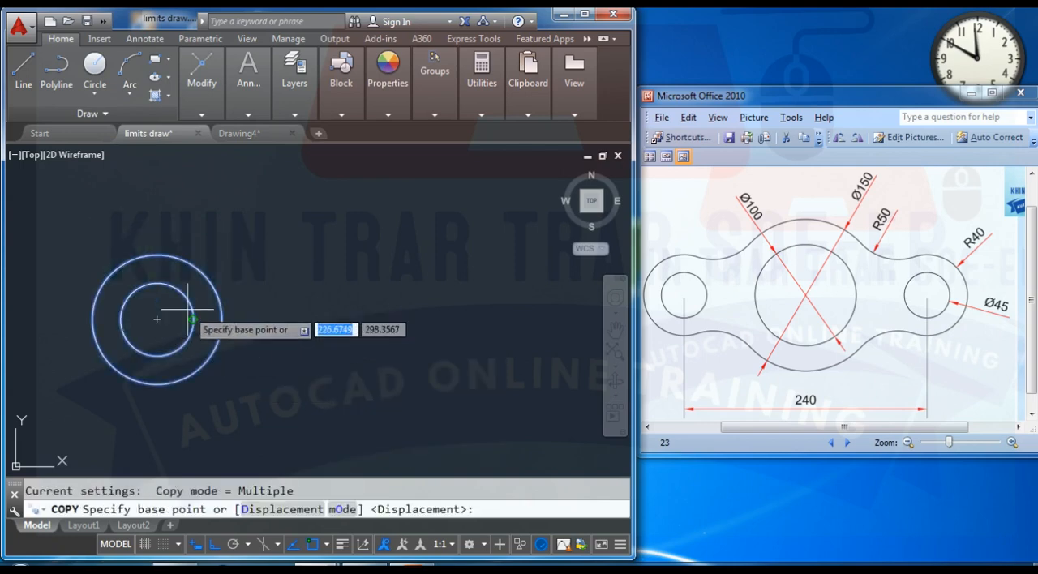
{"action": "left_click", "coordinate": [157, 319]}
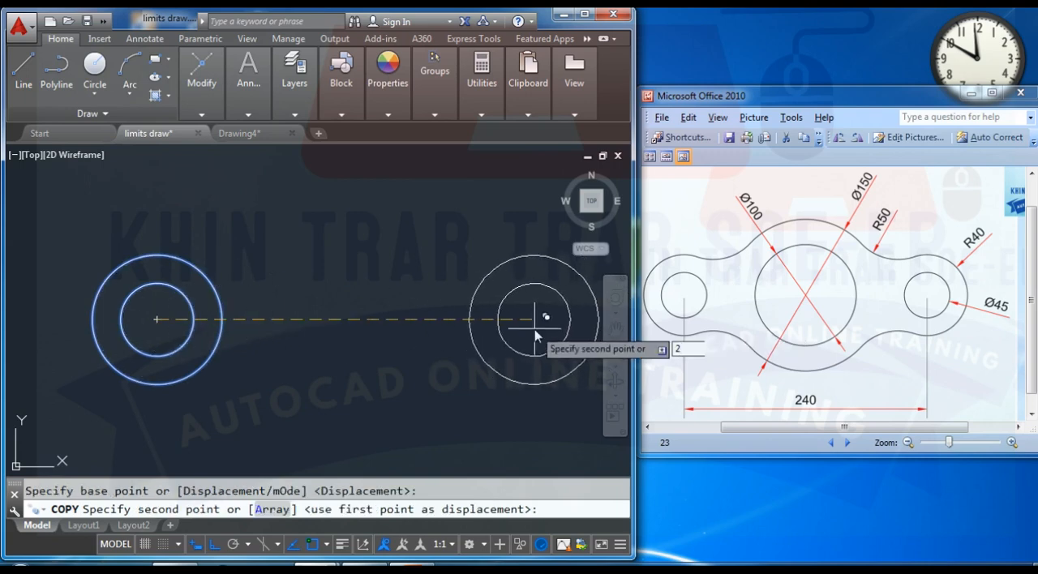
{"action": "type", "text": "240"}
{"action": "key", "text": "Return"}
{"action": "key", "text": "Escape"}
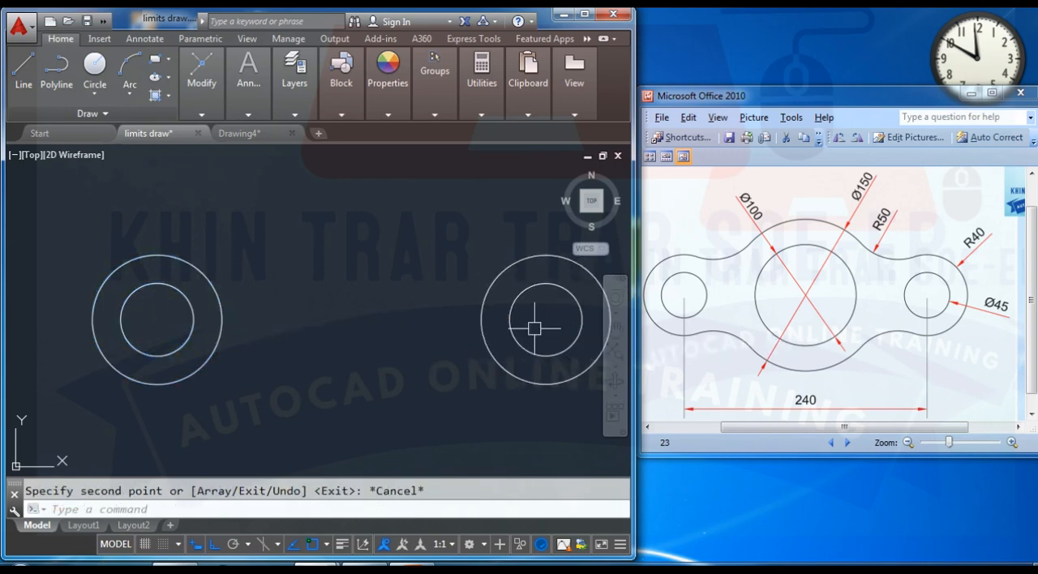
- Draw a construction line joining the centres of the left and right circle pairs
{"action": "middle_click_drag", "start_coordinate": [293, 333], "coordinate": [263, 333]}
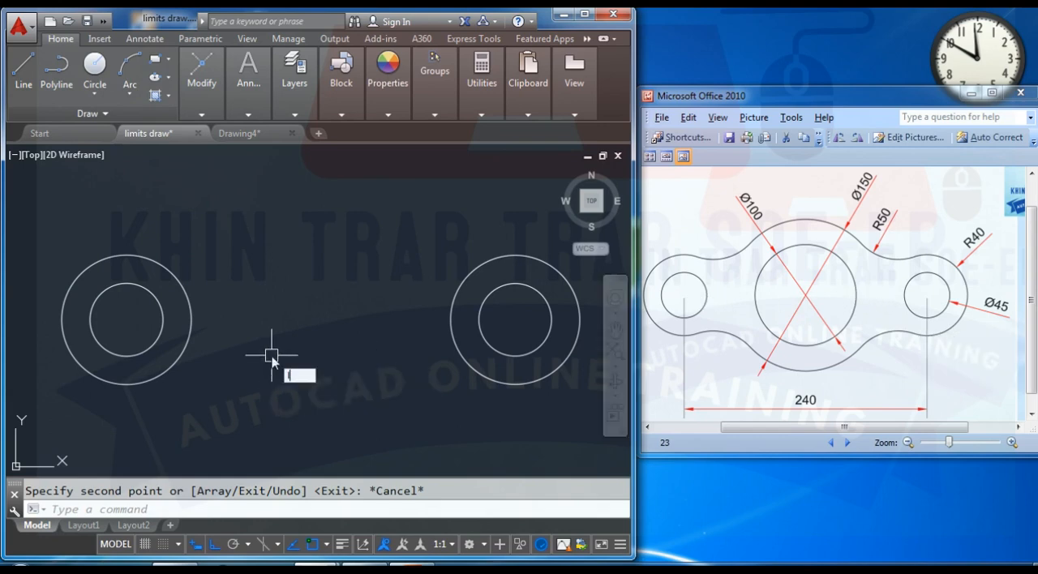
{"action": "type", "text": "l"}
{"action": "key", "text": "Return"}
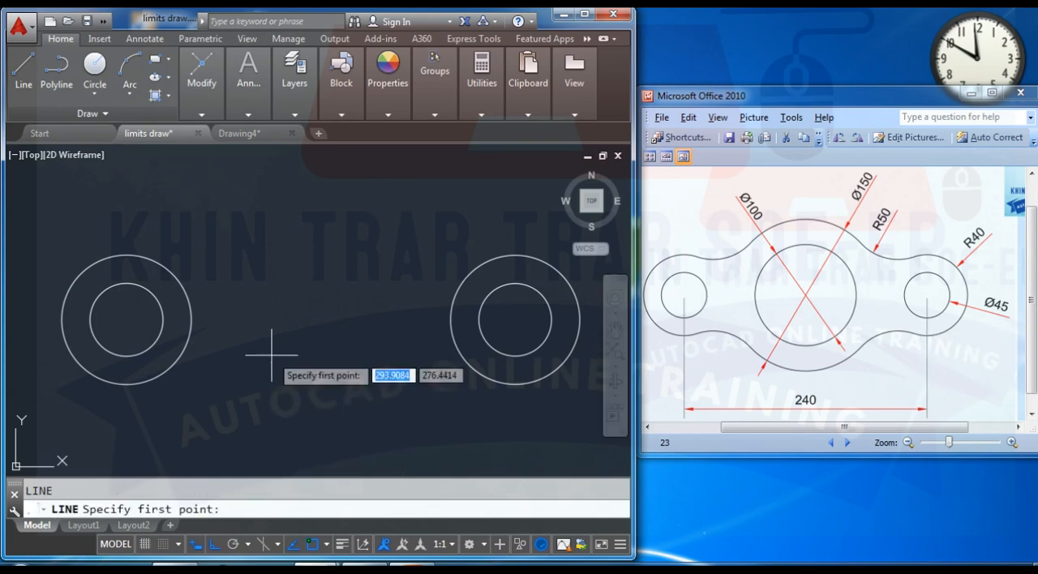
{"action": "left_click", "coordinate": [126, 318]}
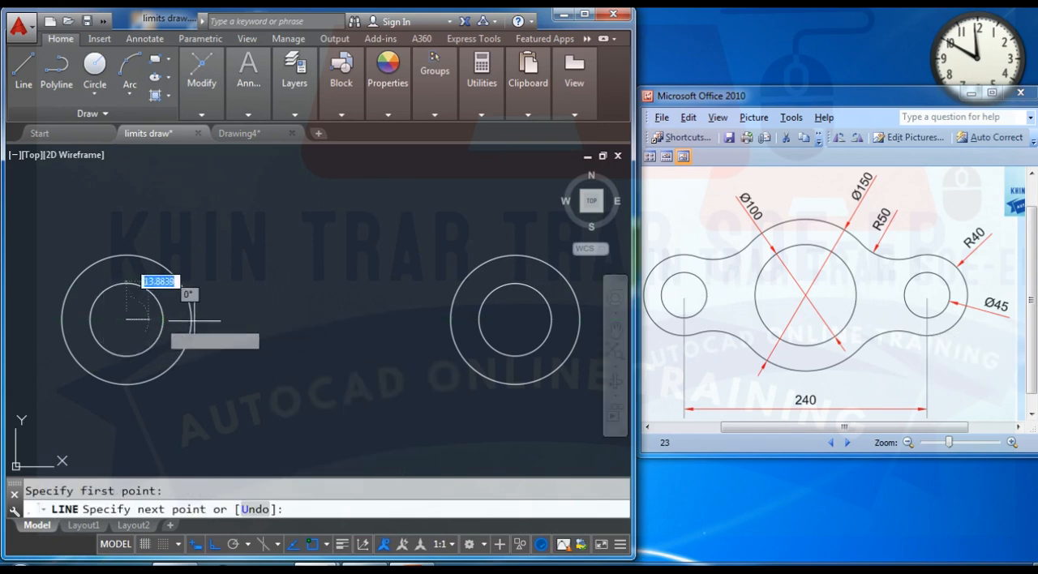
{"action": "left_click", "coordinate": [515, 319]}
{"action": "key", "text": "Return"}
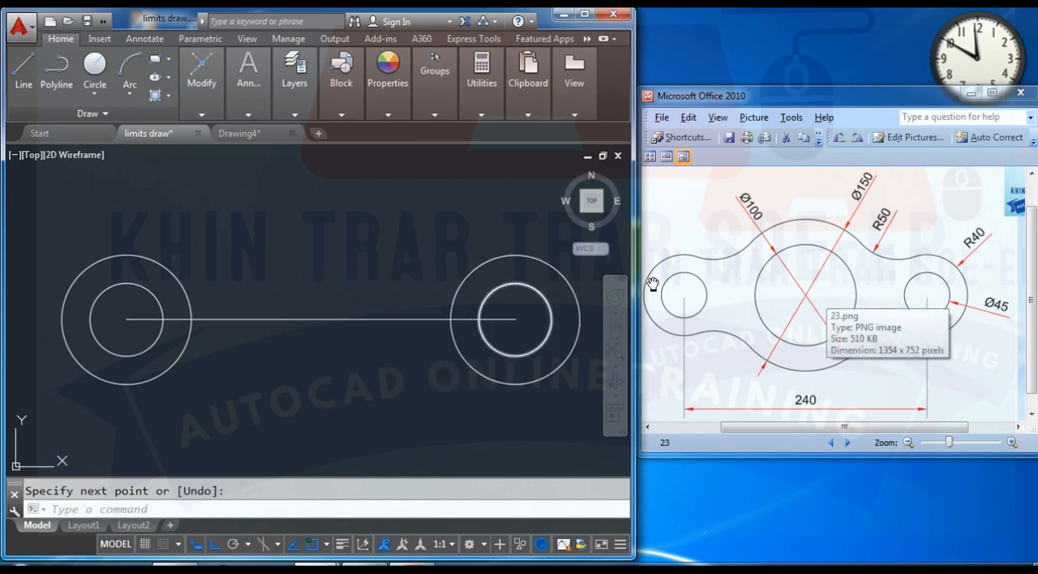
- Draw a 100-diameter circle centred on the midpoint of the line between the two end holes
{"action": "type", "text": "c"}
{"action": "key", "text": "Return"}
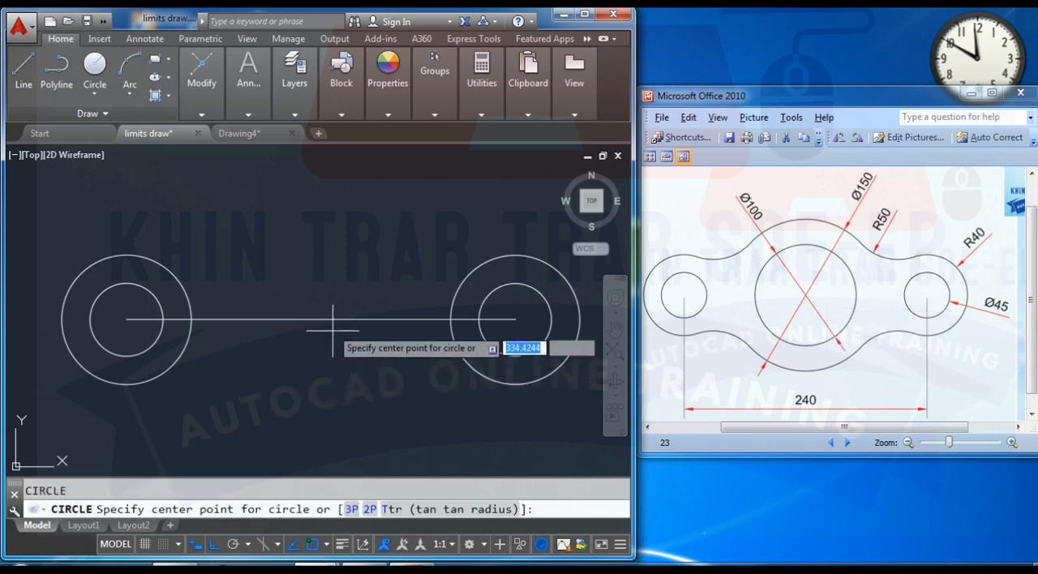
{"action": "left_click", "coordinate": [320, 320]}
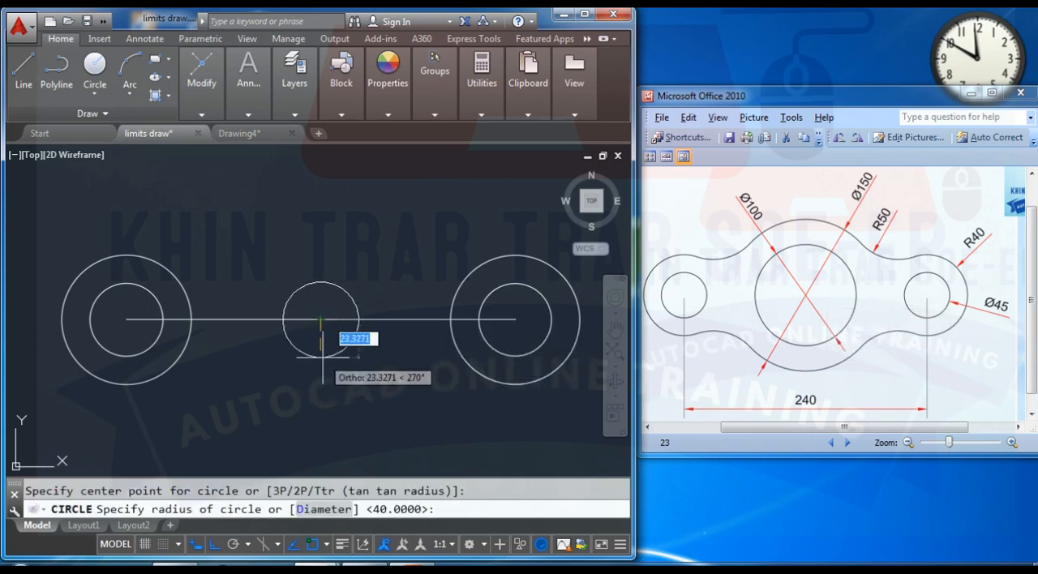
{"action": "type", "text": "d"}
{"action": "key", "text": "Return"}
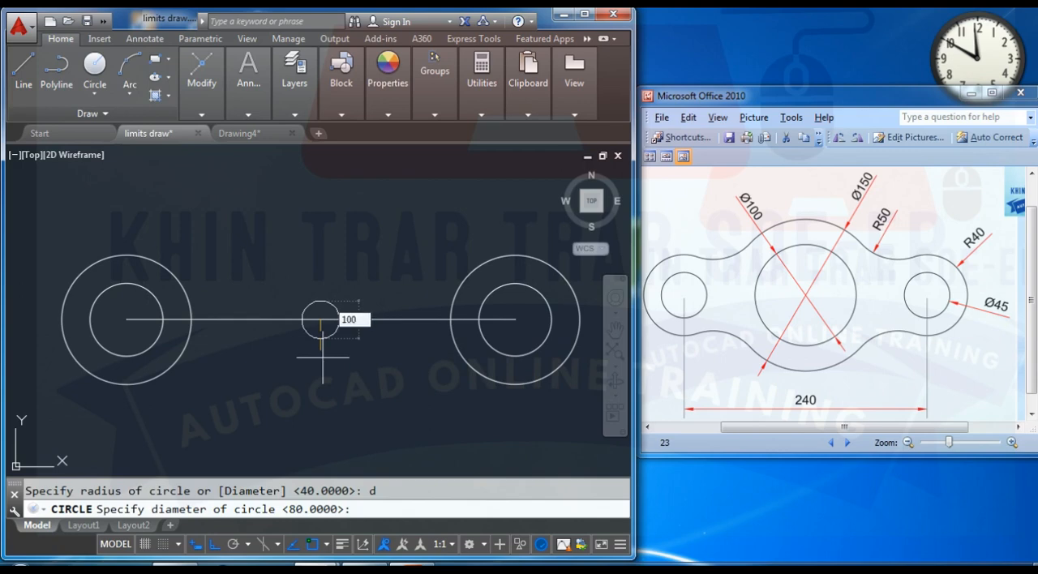
{"action": "key", "text": "Return"}
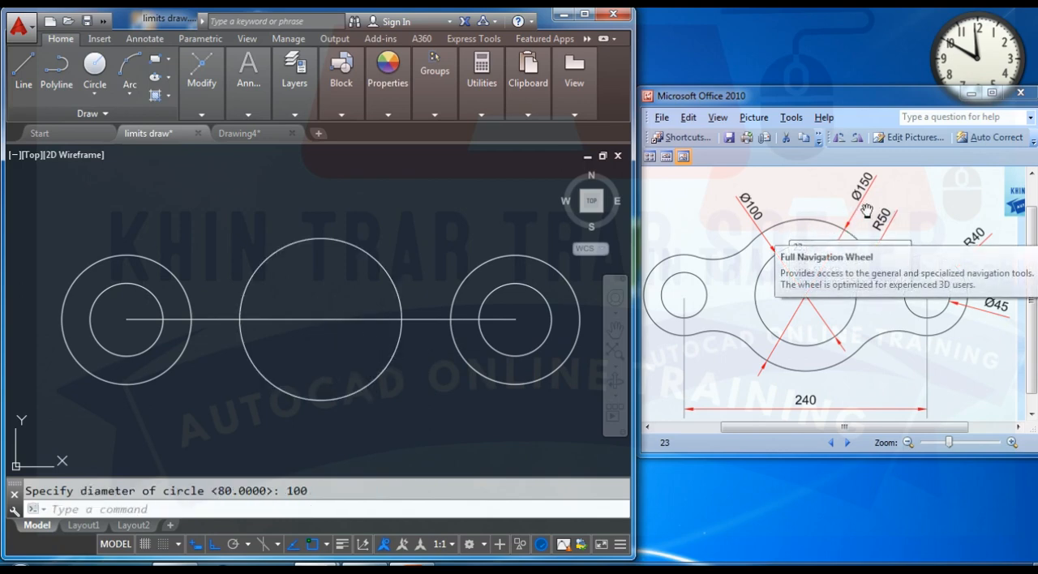
- Draw a 150-diameter circle concentric with the 100-diameter middle circle
{"action": "key", "text": "Return"}
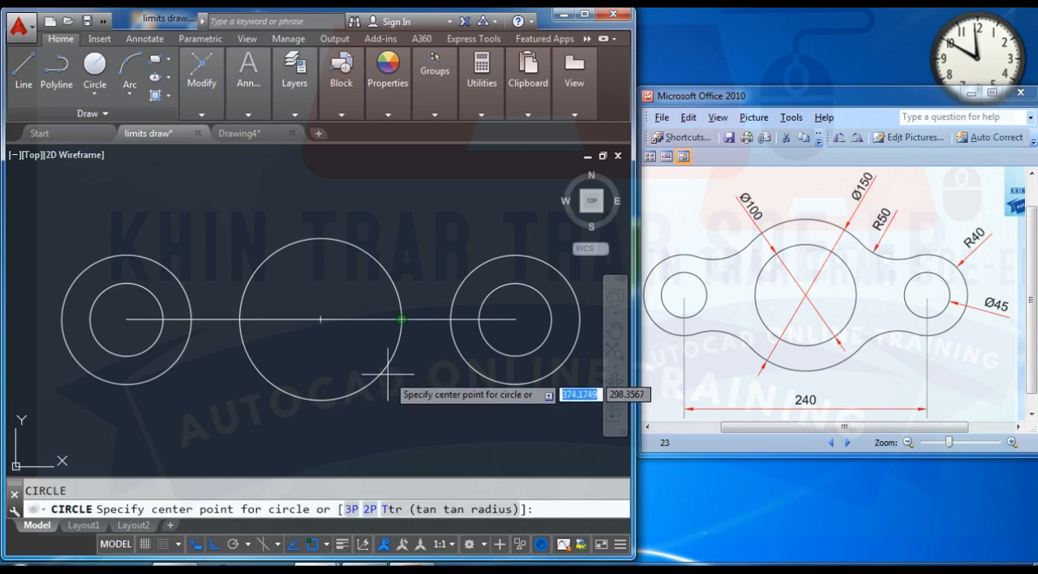
{"action": "left_click", "coordinate": [321, 320]}
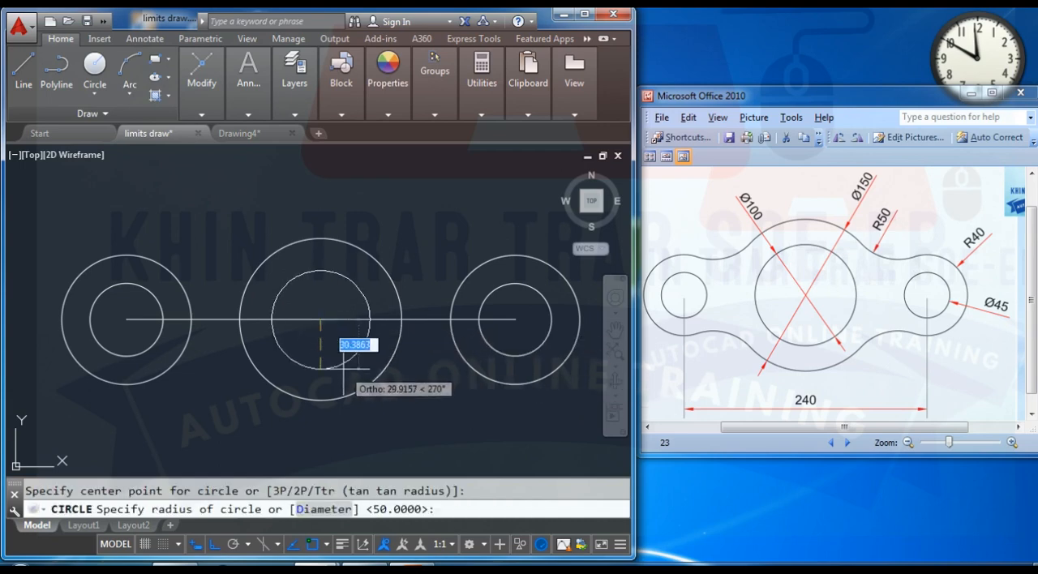
{"action": "type", "text": "d"}
{"action": "key", "text": "Return"}
{"action": "type", "text": "1"}
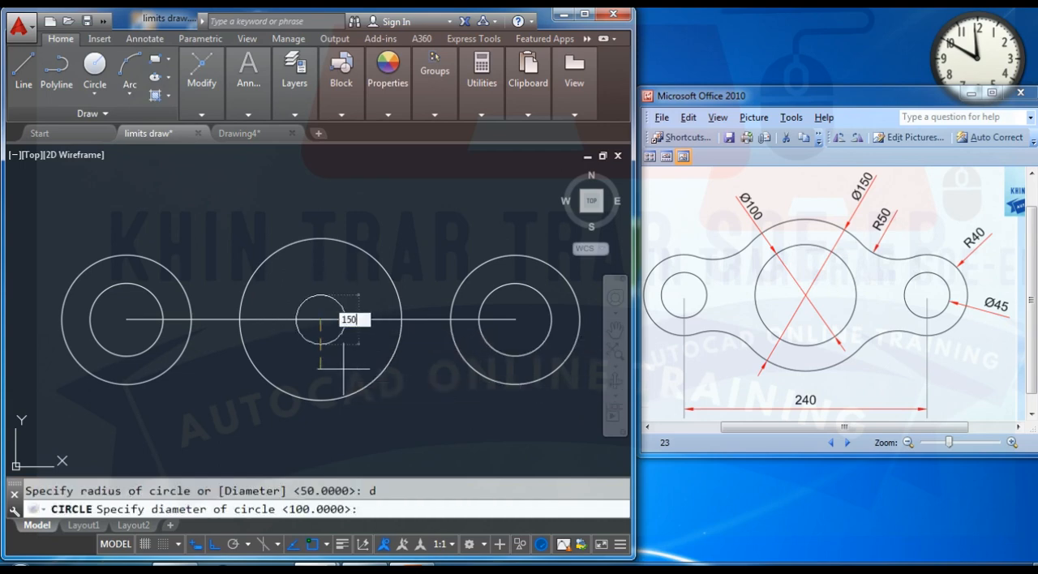
{"action": "type", "text": "50"}
{"action": "key", "text": "Return"}
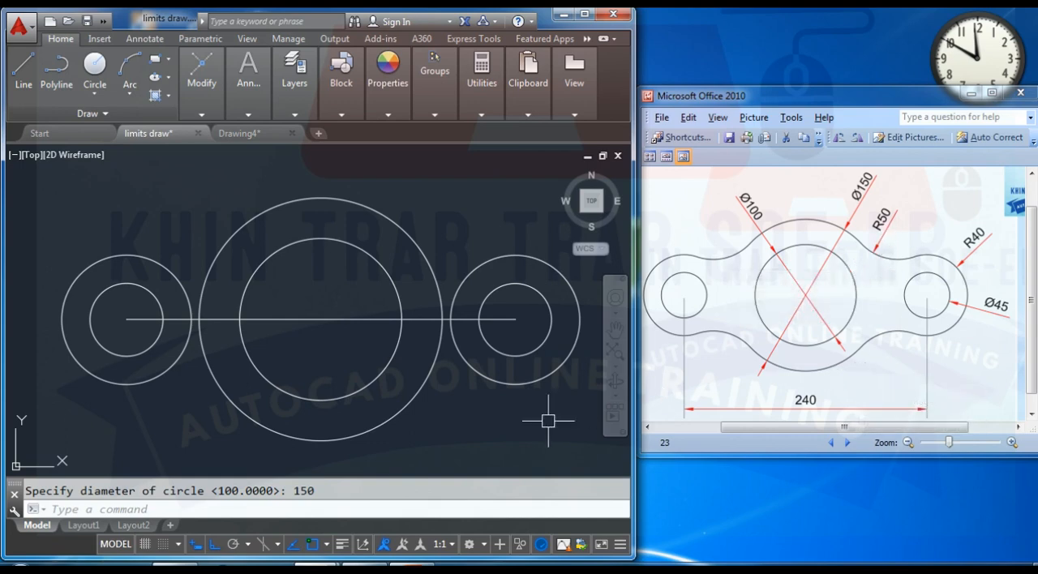
- Fillet the underside between the 150-diameter circle and each R40 end circle with radius 50, using the Multiple option
{"action": "type", "text": "f"}
{"action": "key", "text": "Return"}
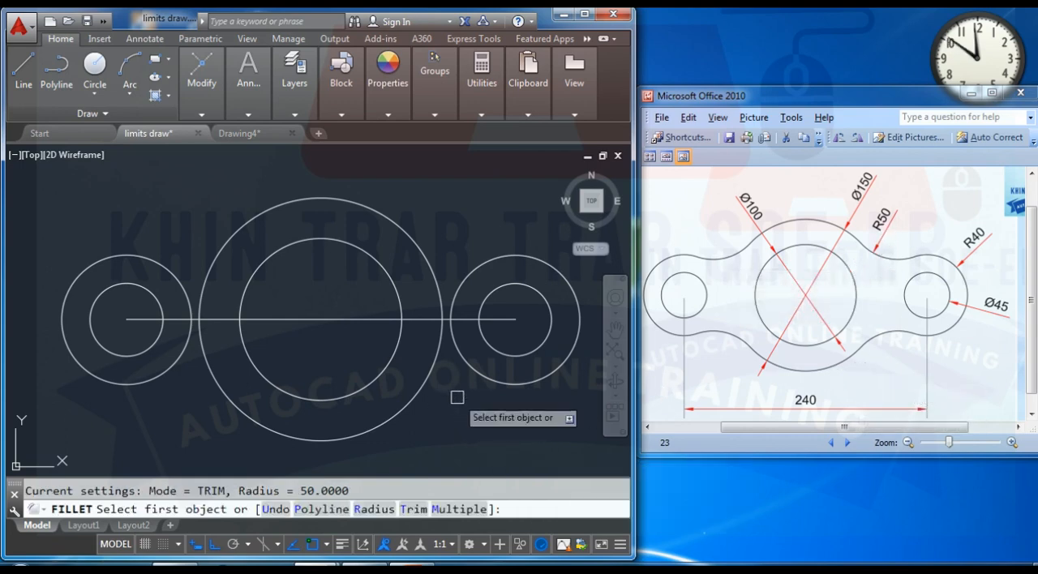
{"action": "type", "text": "r"}
{"action": "key", "text": "Return"}
{"action": "type", "text": "50"}
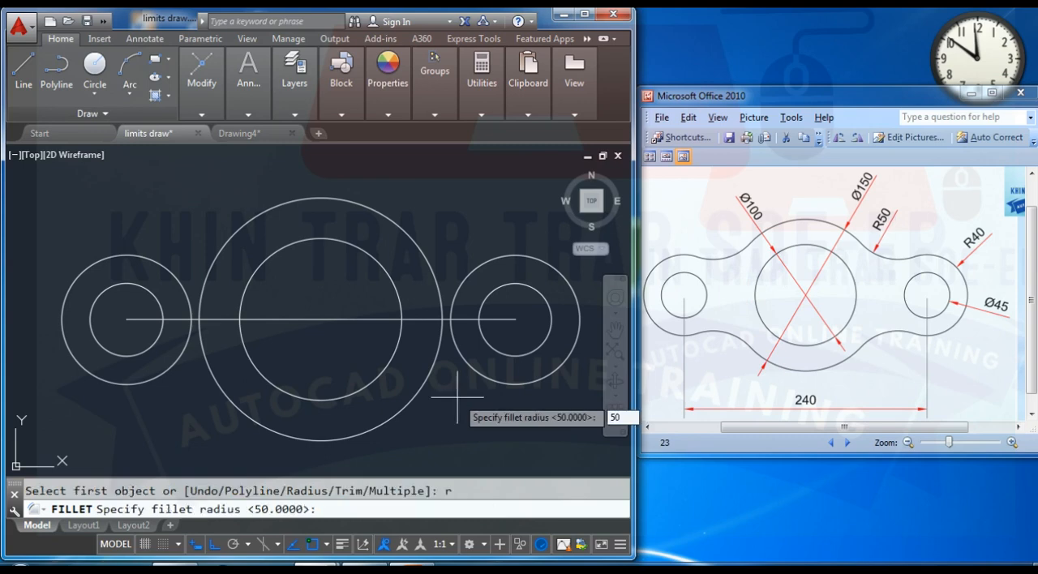
{"action": "key", "text": "Return"}
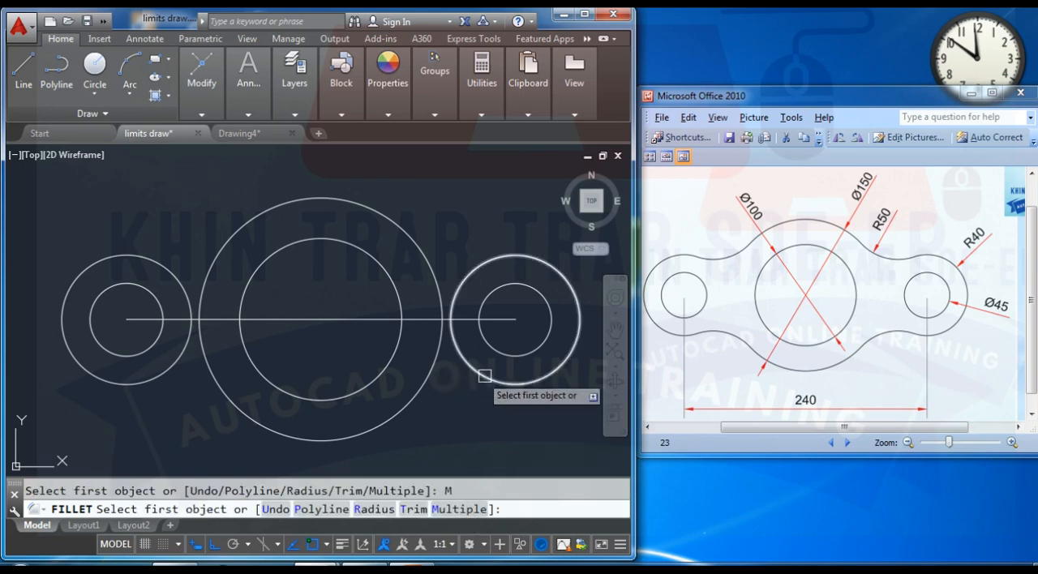
{"action": "left_click", "coordinate": [475, 375]}
{"action": "left_click", "coordinate": [425, 391]}
{"action": "left_click", "coordinate": [218, 399]}
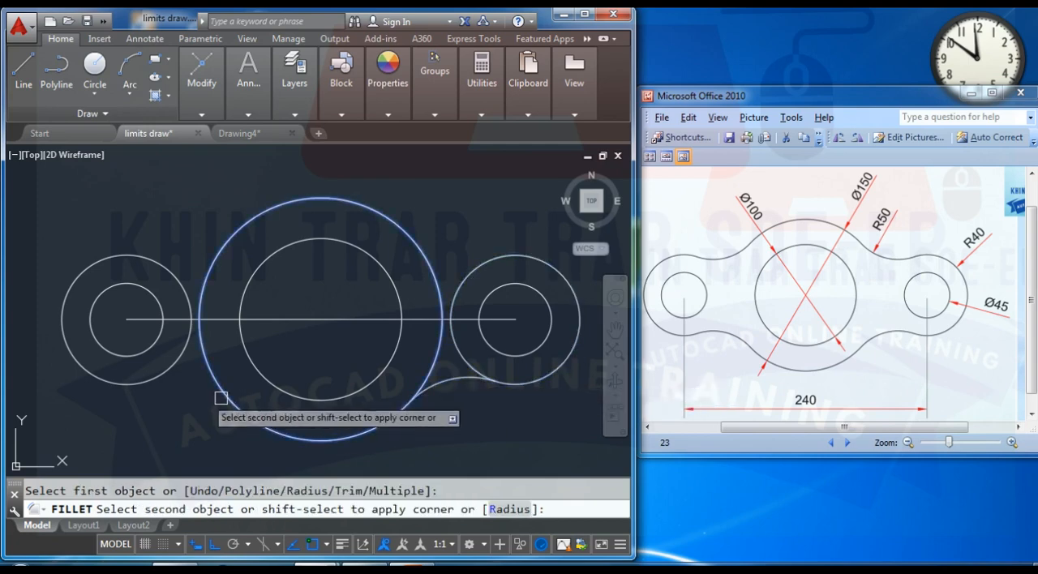
{"action": "left_click", "coordinate": [146, 380]}
- Add the matching radius 50 fillets on the upper side between the 150-diameter circle and both R40 end circles
{"action": "left_click", "coordinate": [174, 275]}
{"action": "left_click", "coordinate": [227, 241]}
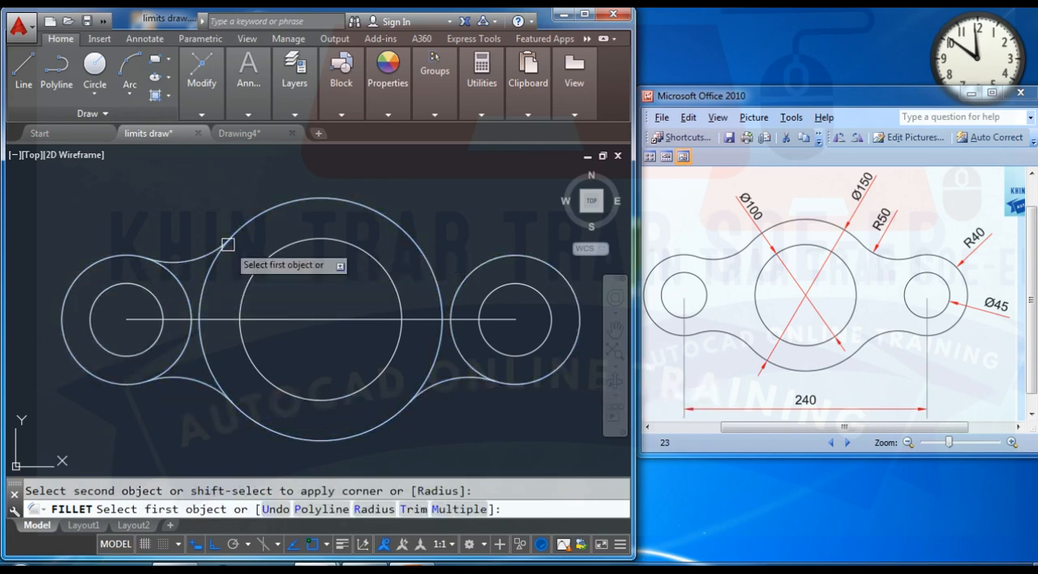
{"action": "left_click", "coordinate": [419, 242]}
{"action": "left_click", "coordinate": [465, 271]}
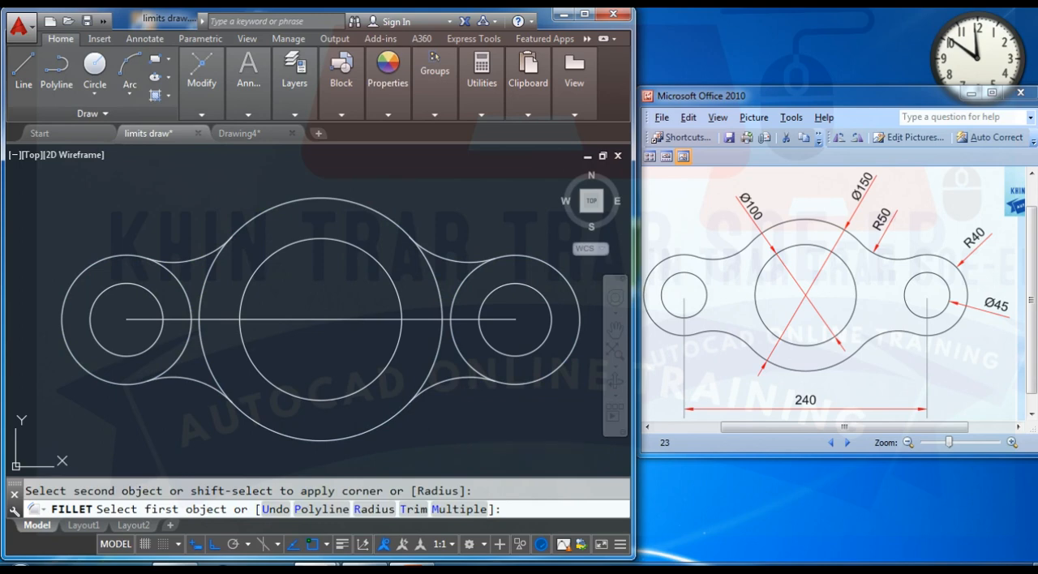
{"action": "key", "text": "Escape"}
- Delete the horizontal construction line joining the hole centres
{"action": "left_click", "coordinate": [327, 319]}
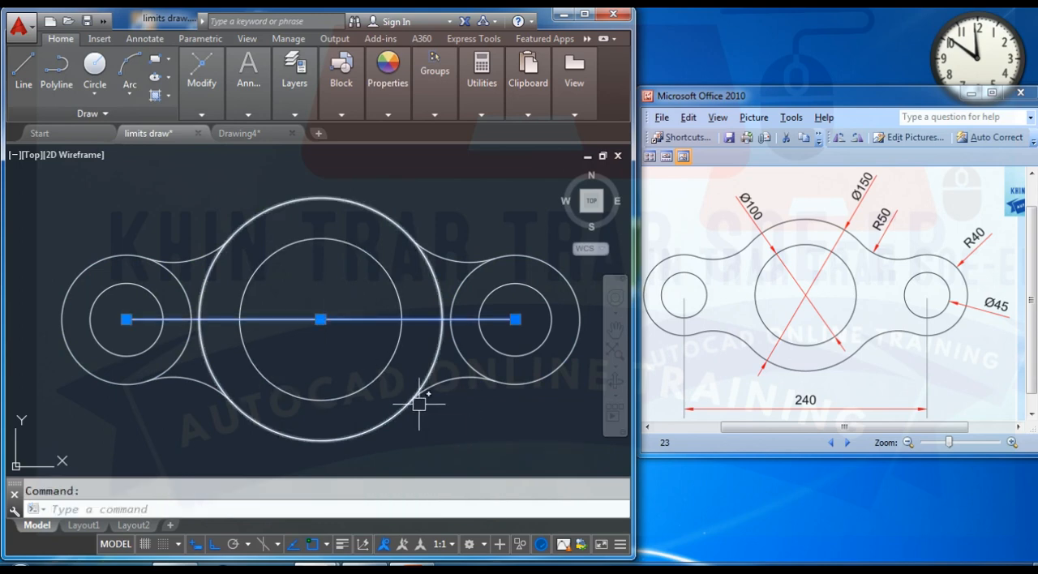
{"action": "key", "text": "Delete"}
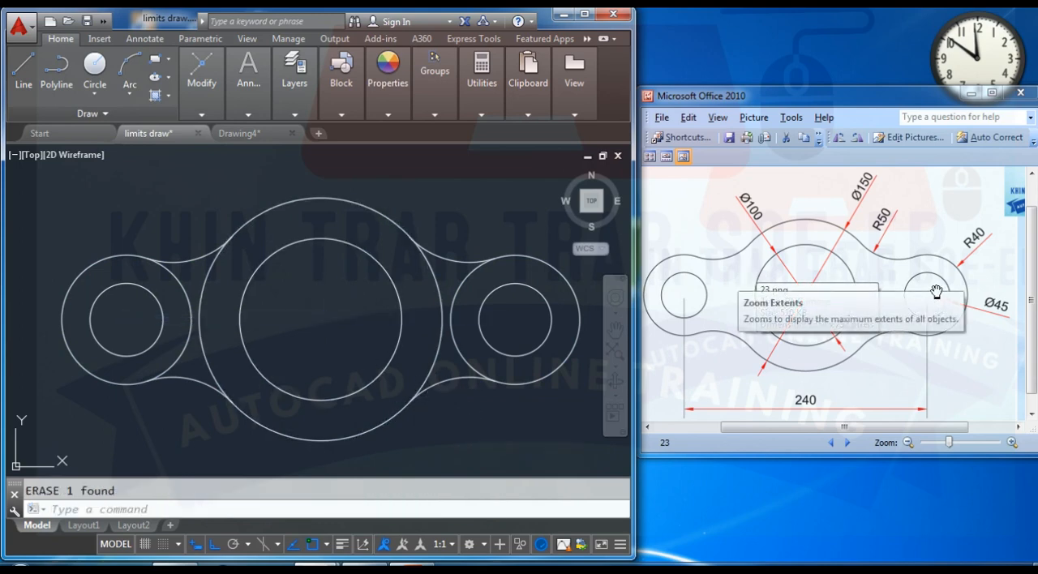
- Trim the inner arcs of both R40 end circles and the side arcs of the 150-diameter circle, using the four R50 fillets as cutting edges
{"action": "type", "text": "tr"}
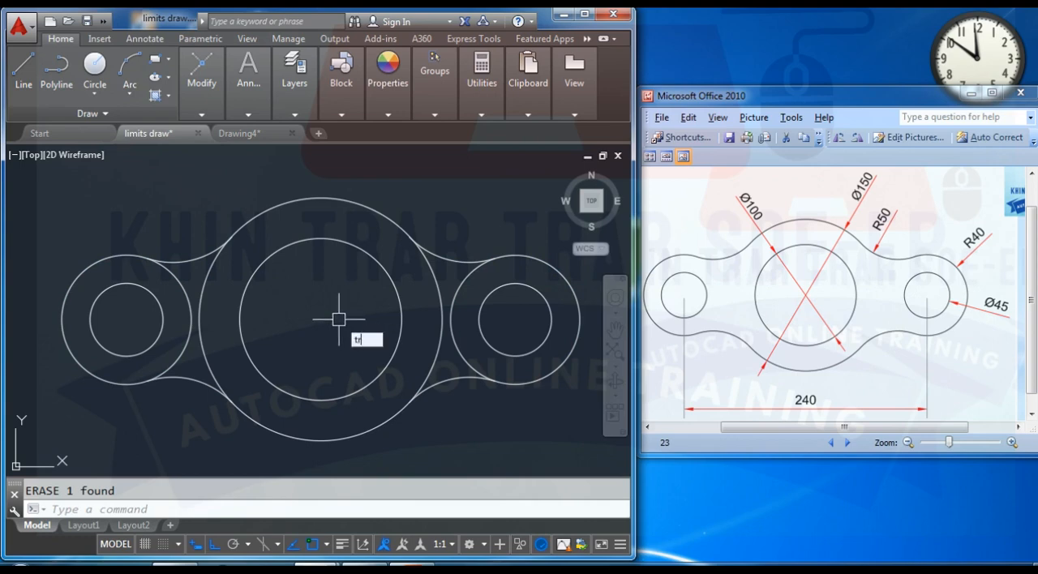
{"action": "key", "text": "Return"}
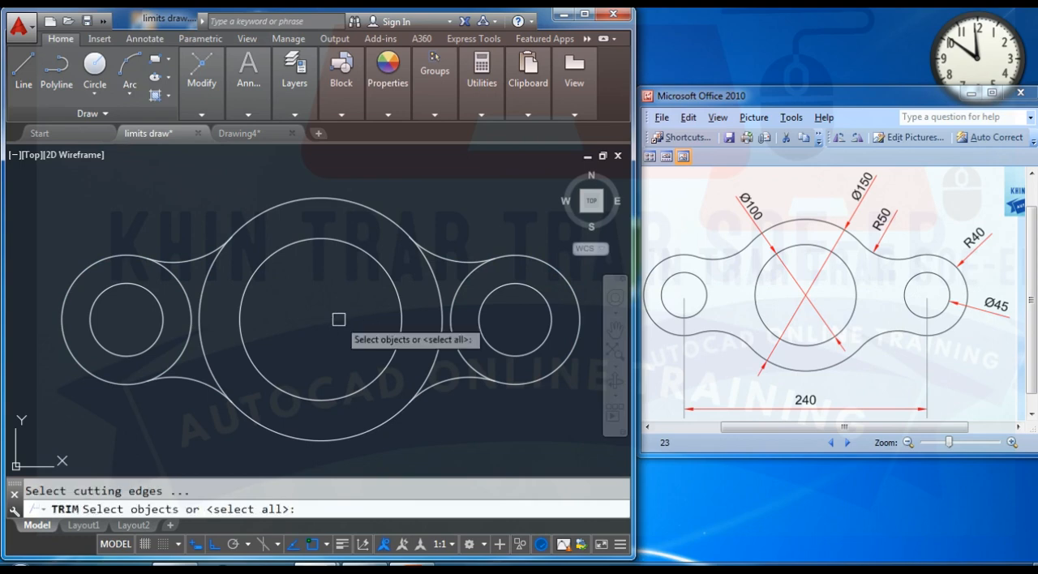
{"action": "left_click", "coordinate": [189, 258]}
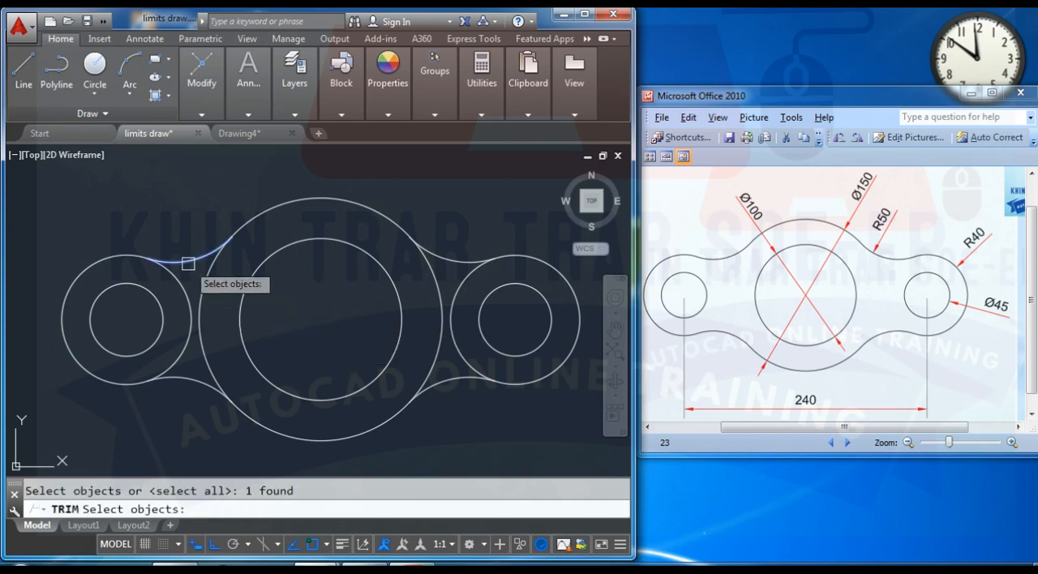
{"action": "left_click", "coordinate": [198, 378]}
{"action": "left_click", "coordinate": [451, 263]}
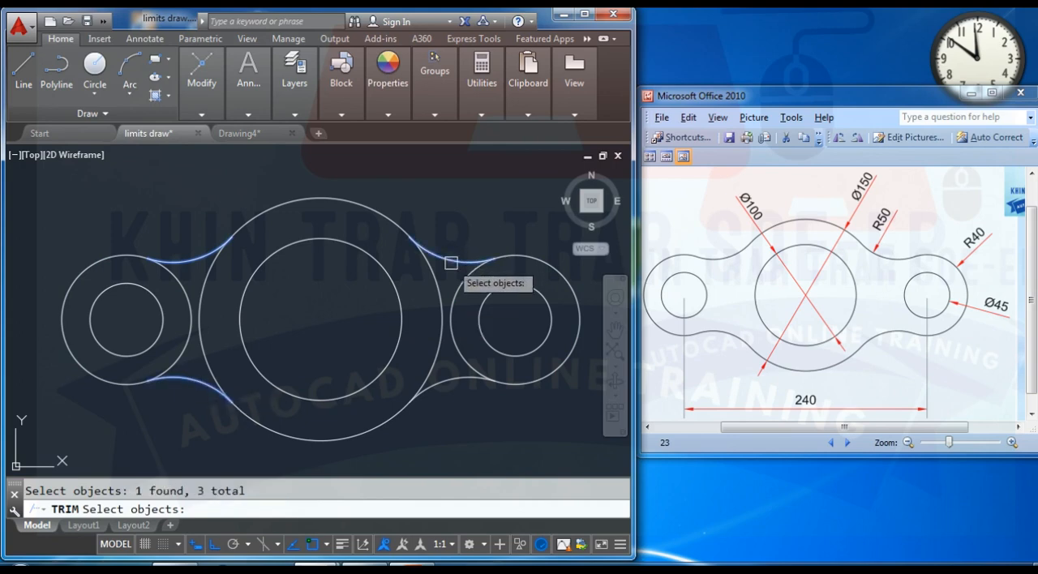
{"action": "left_click", "coordinate": [440, 394]}
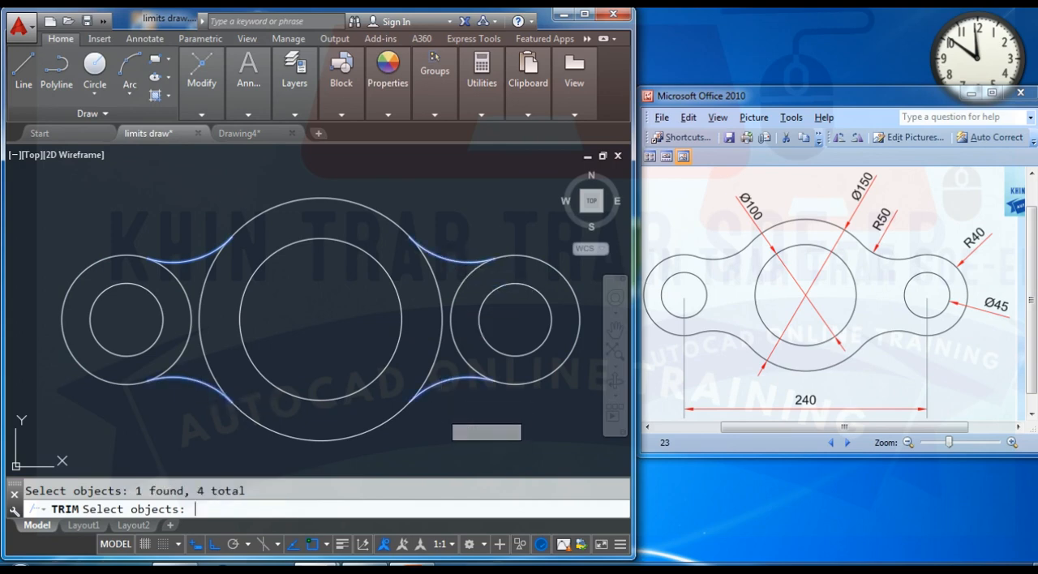
{"action": "key", "text": "Return"}
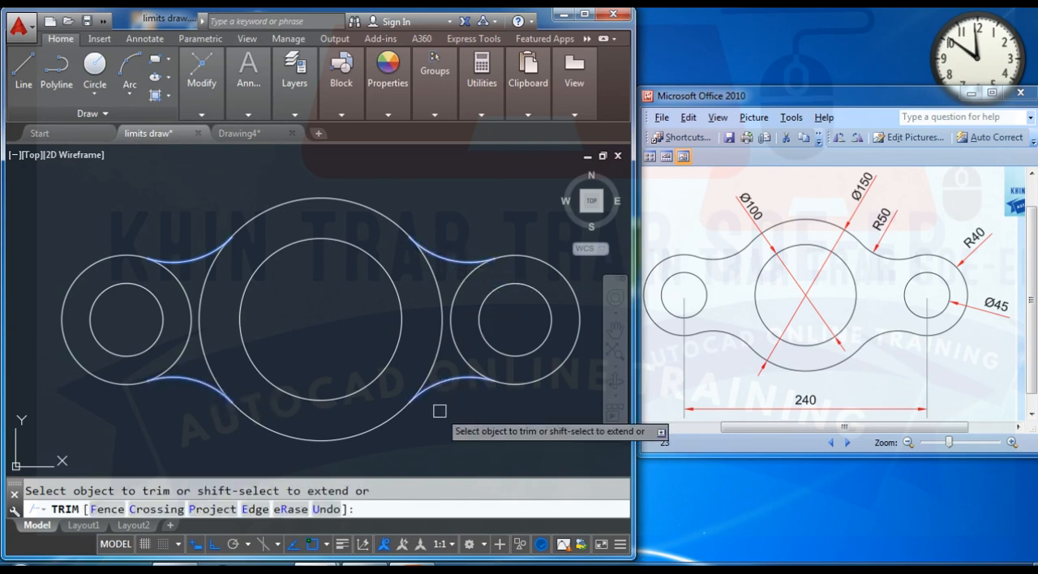
{"action": "left_click", "coordinate": [438, 340]}
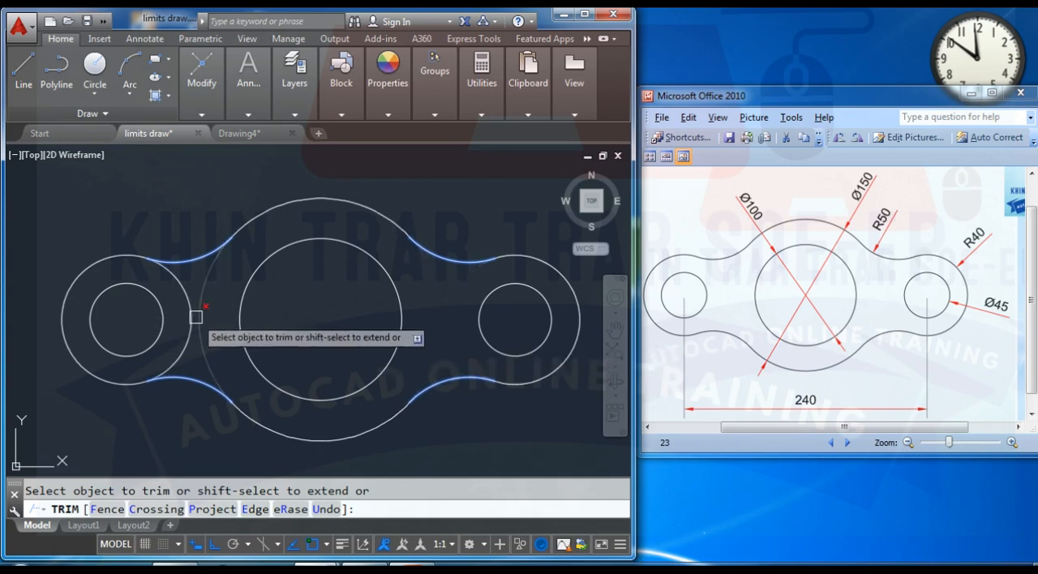
{"action": "left_click", "coordinate": [195, 317]}
{"action": "left_click", "coordinate": [187, 316]}
{"action": "key", "text": "Escape"}
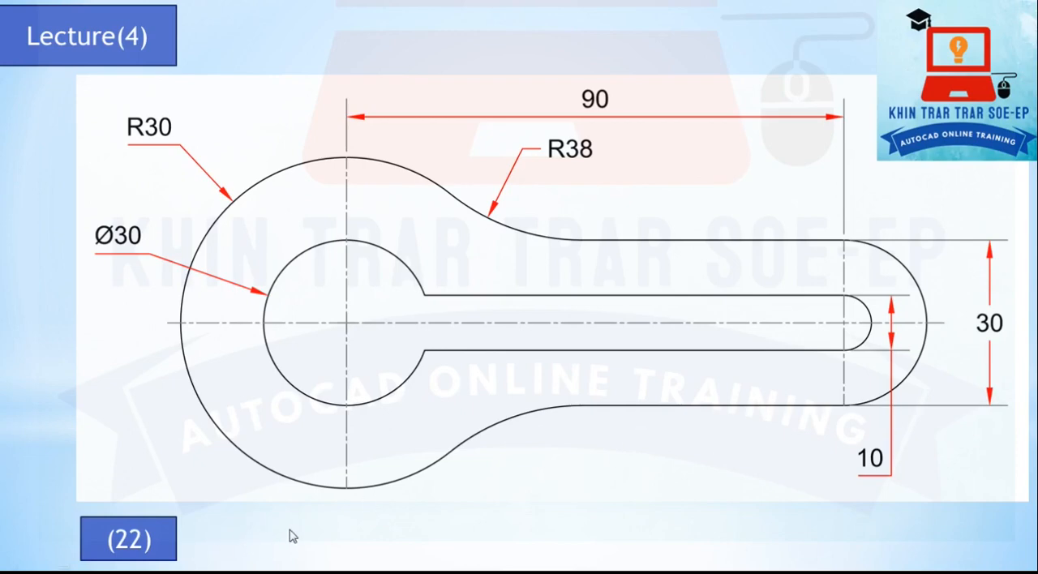
{"action": "left_click", "coordinate": [290, 536]}
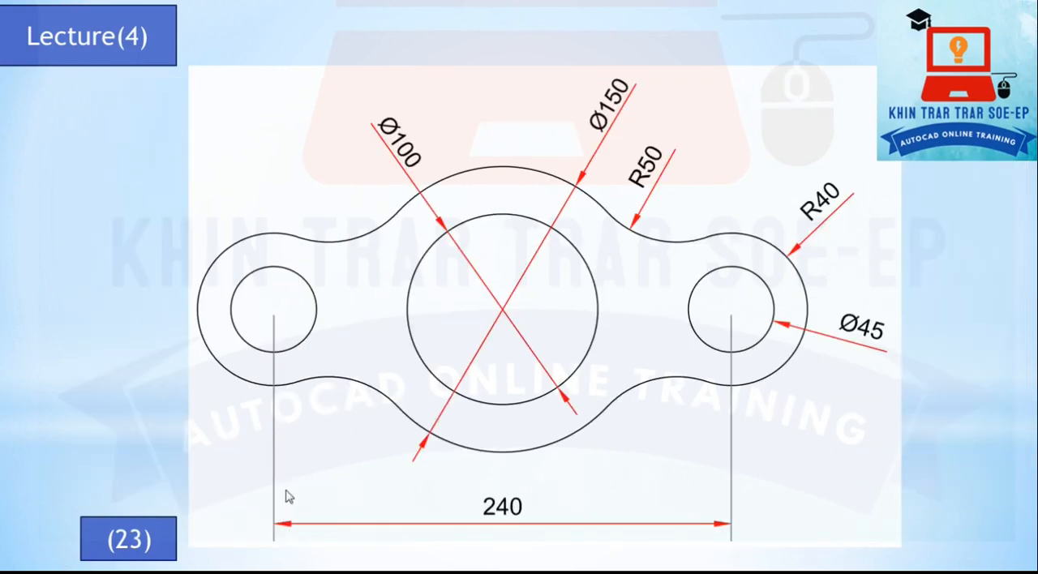
{"action": "left_click", "coordinate": [286, 496]}
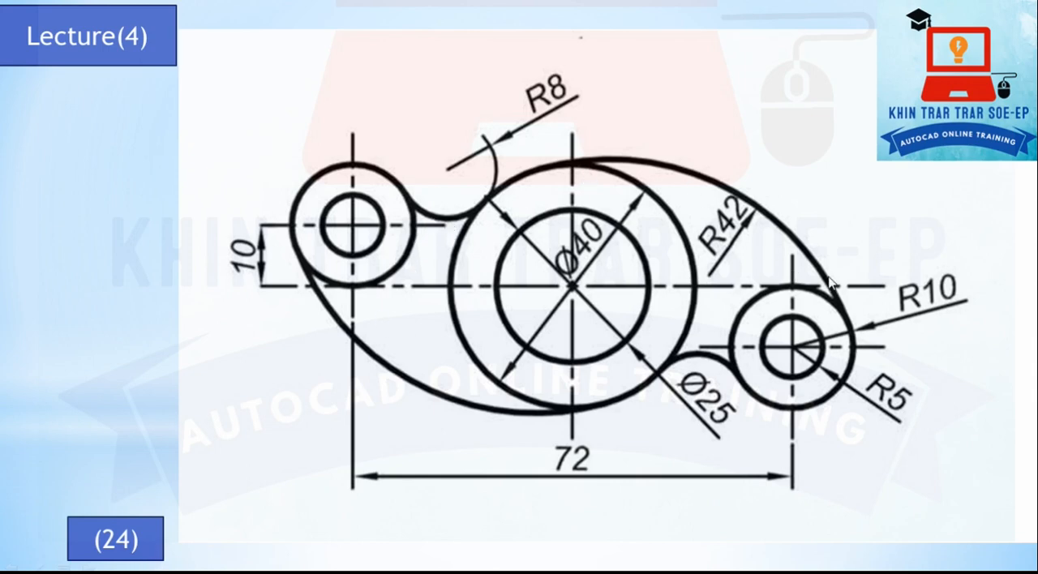
{"action": "left_click", "coordinate": [783, 238]}
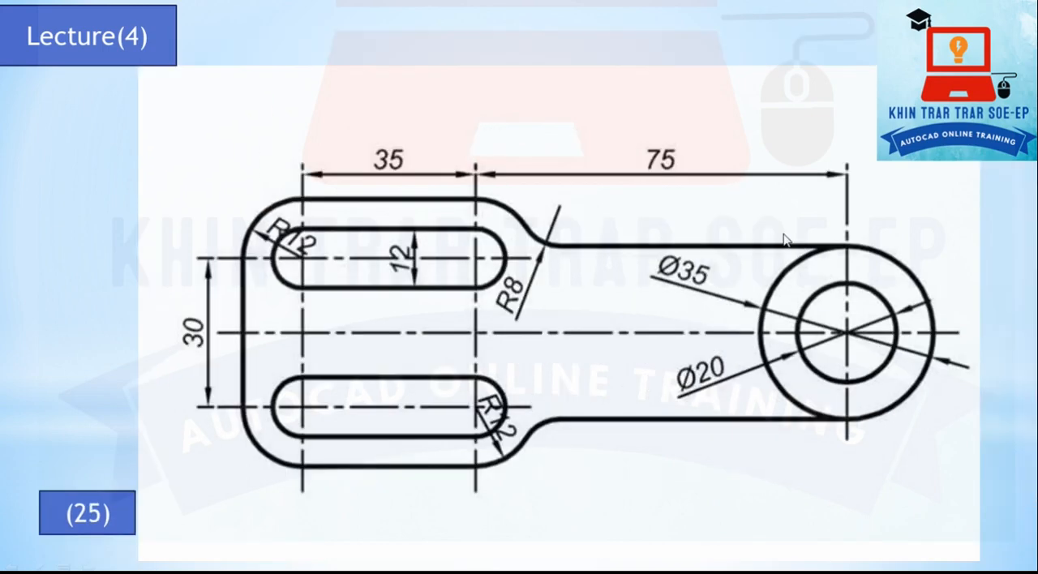
{"action": "left_click", "coordinate": [492, 264]}
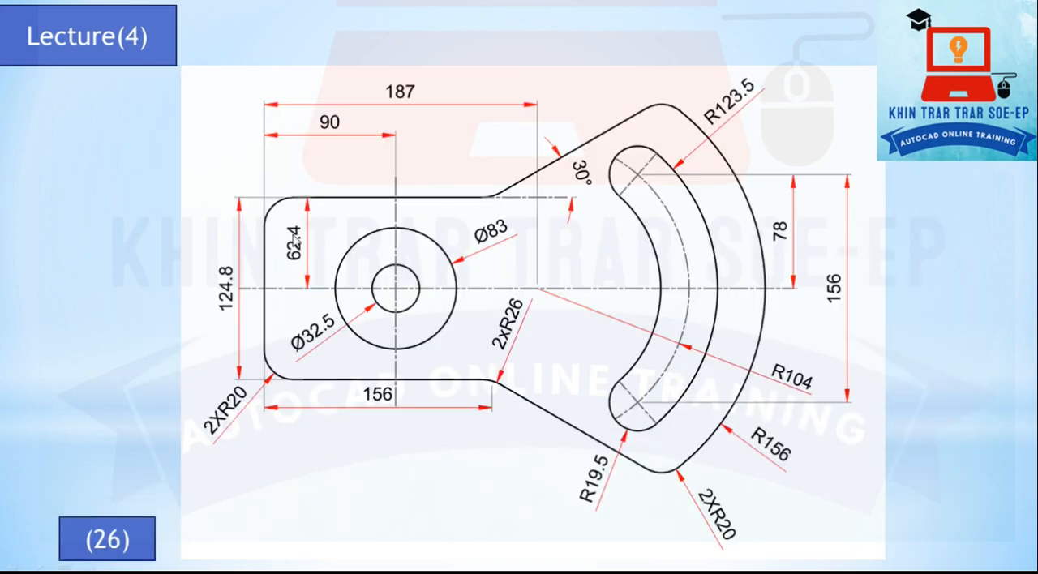